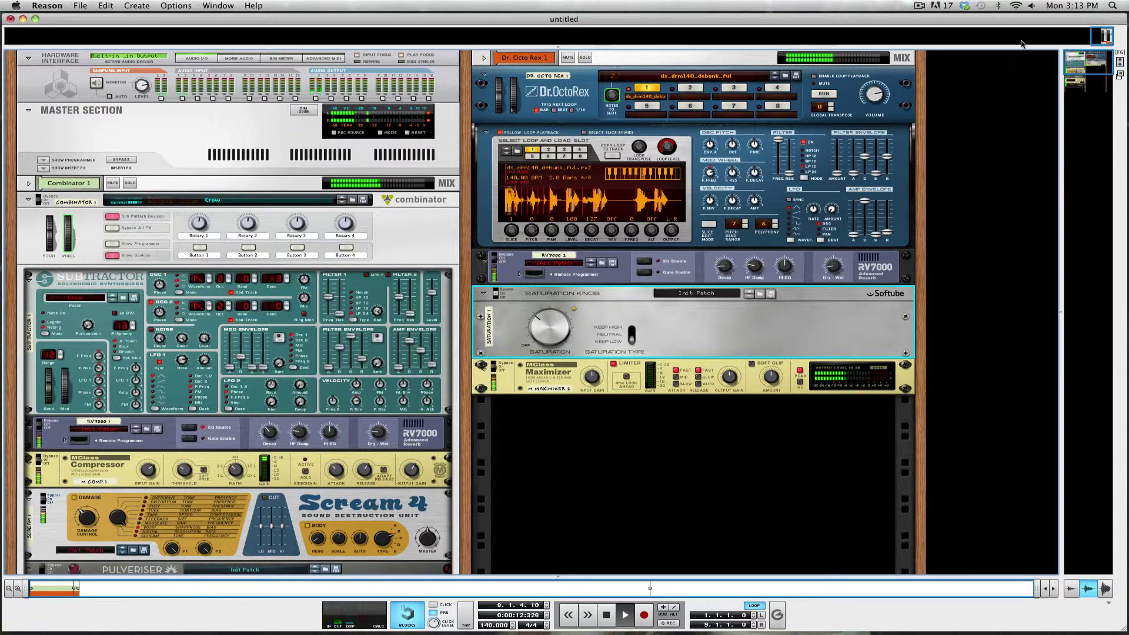
# Show the rack and scroll down to the Crow Combinator's devices
pyautogui.press('F5')
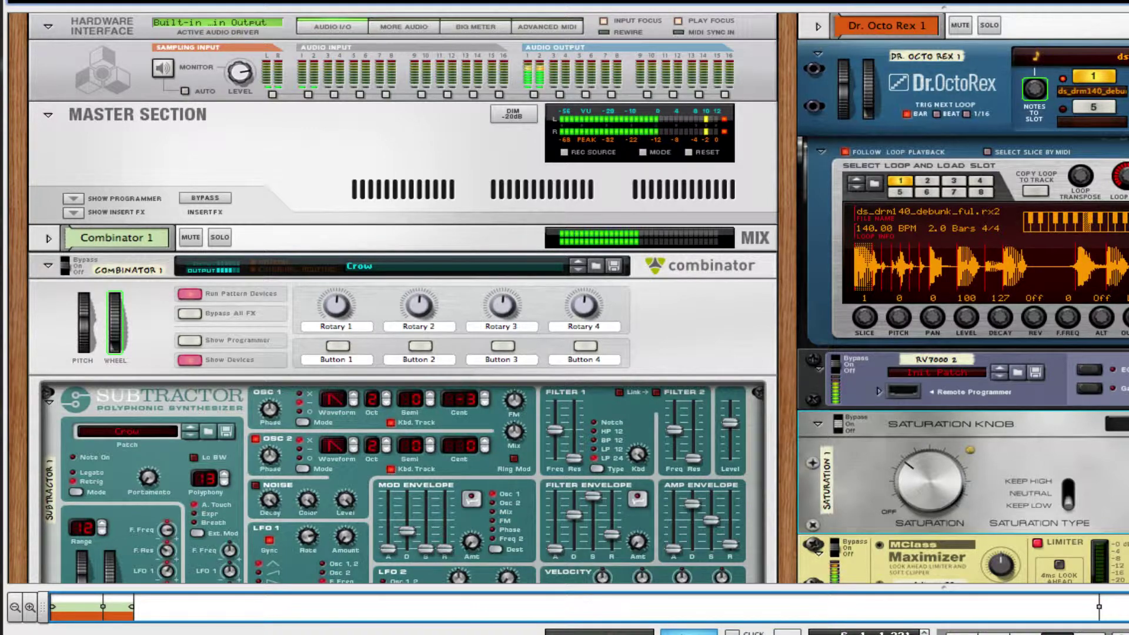
pyautogui.scroll(-5, 612, 237)
pyautogui.scroll(-4, 388, 294)
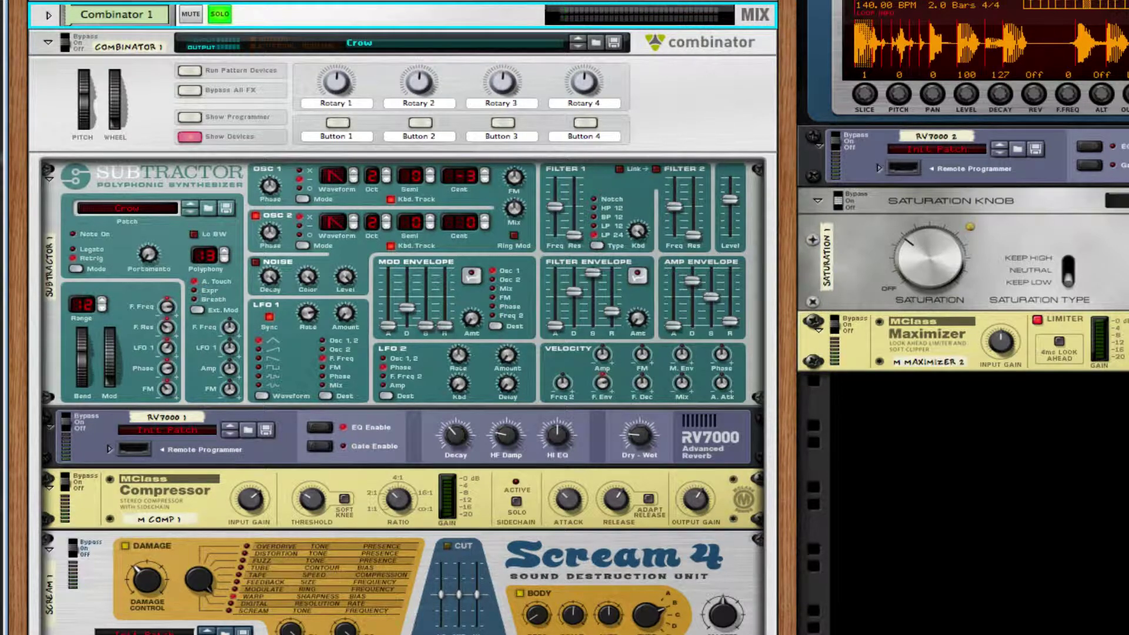
# Turn off the Combinator's solo and collapse the top pane and sequencer so the rack fills the screen
pyautogui.click(221, 15)
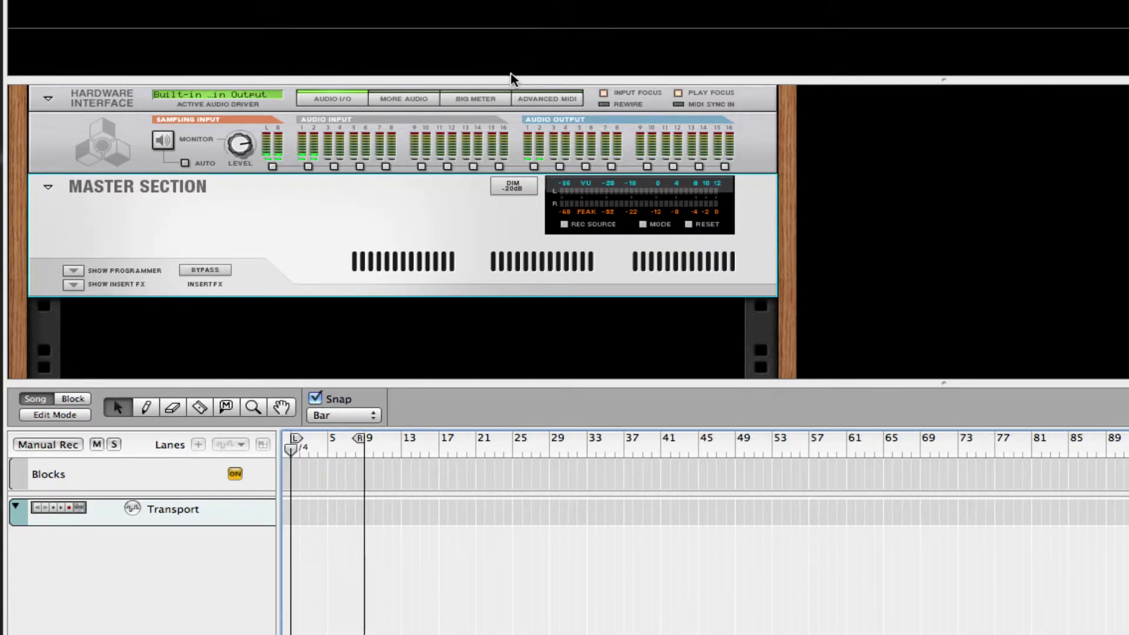
pyautogui.moveTo(510, 83); pyautogui.dragTo(510, 2)
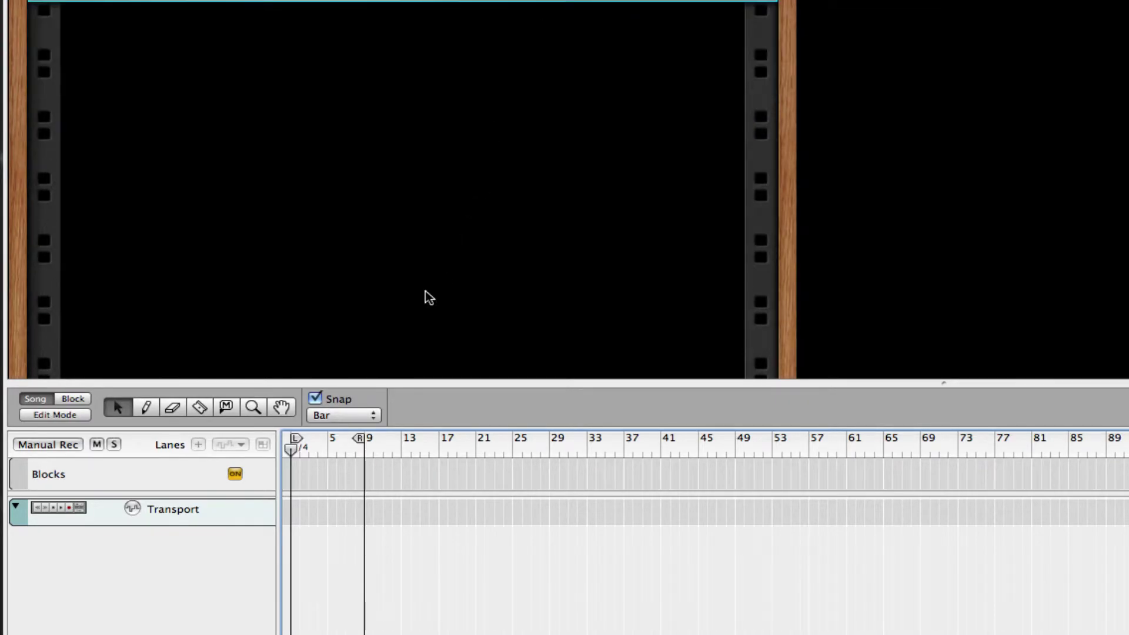
pyautogui.moveTo(348, 423); pyautogui.dragTo(348, 634)
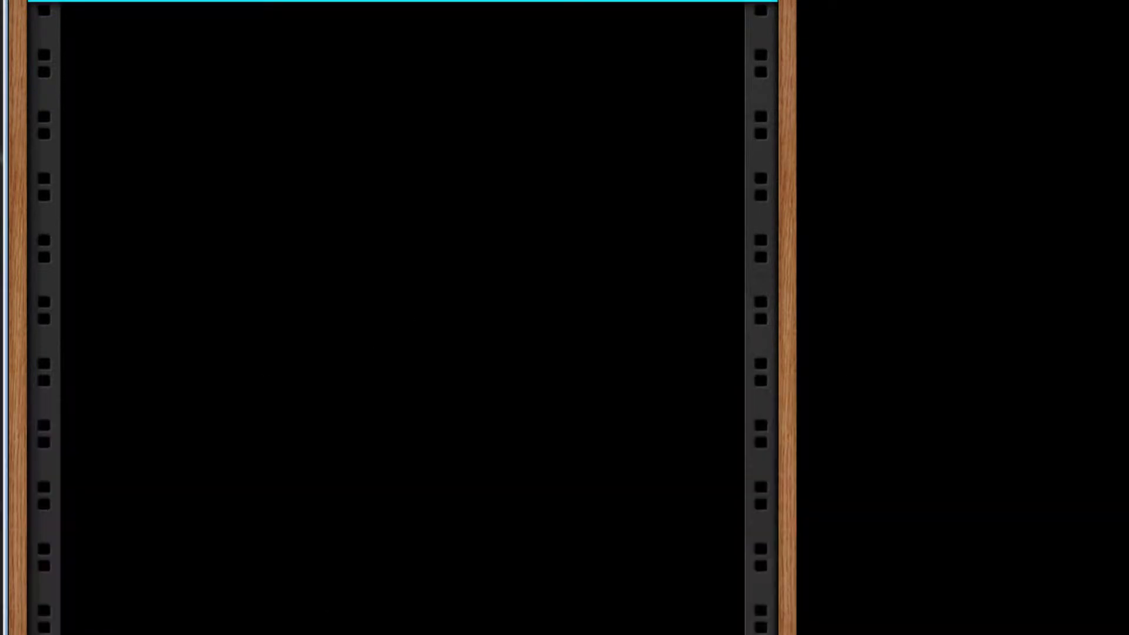
pyautogui.rightClick(448, 72)
pyautogui.click(265, 99)
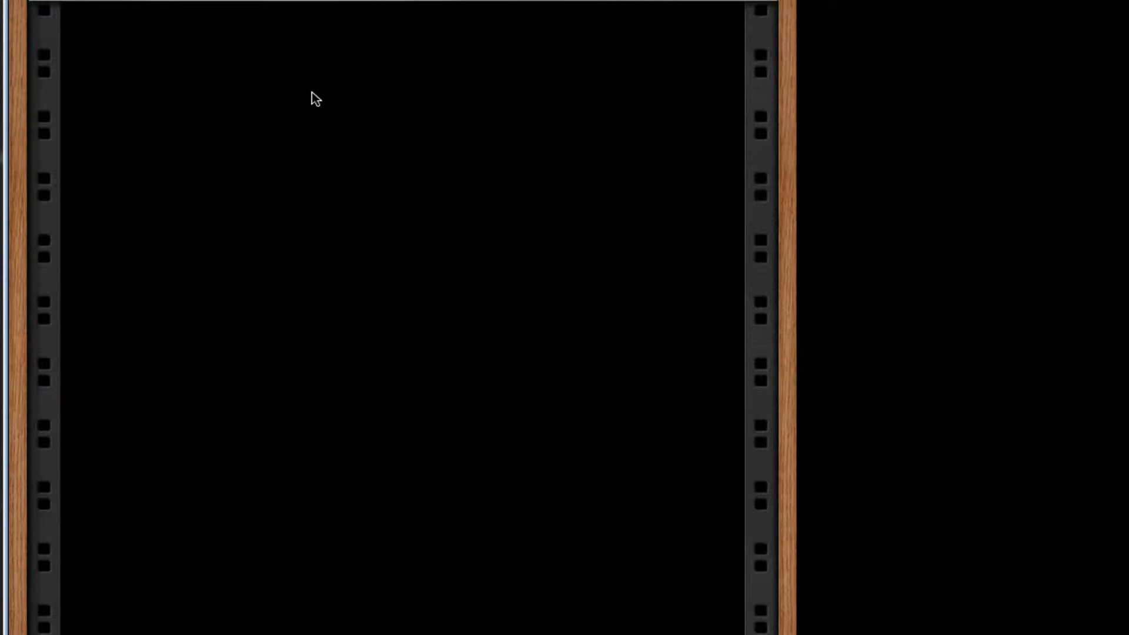
# Insert an empty Combinator into the rack from the Utilities menu
pyautogui.rightClick(414, 70)
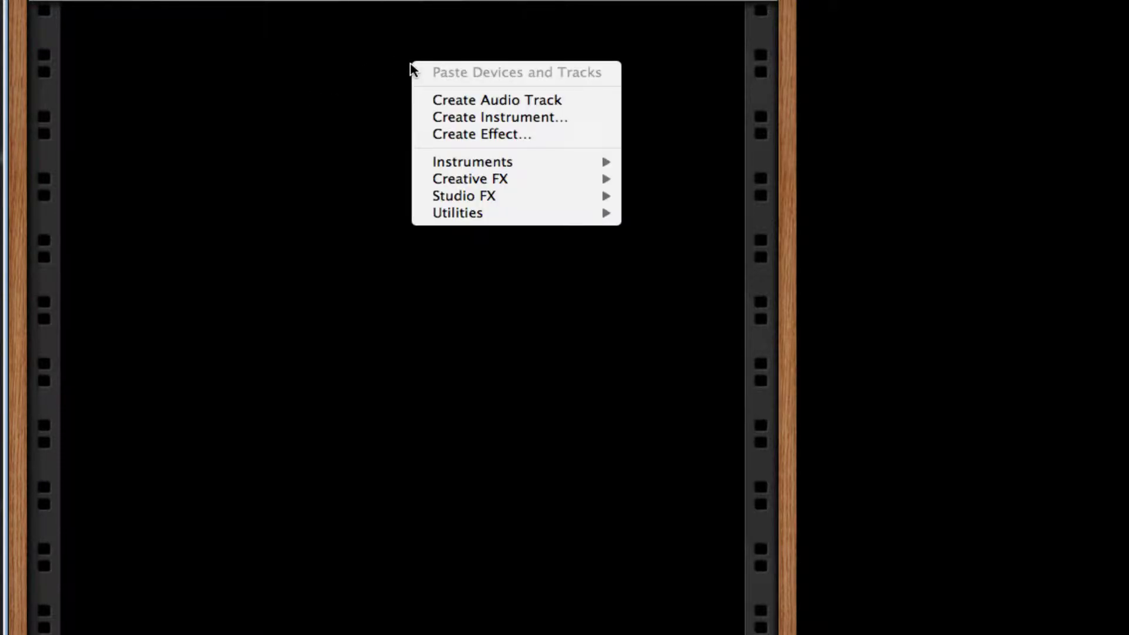
pyautogui.click(300, 94)
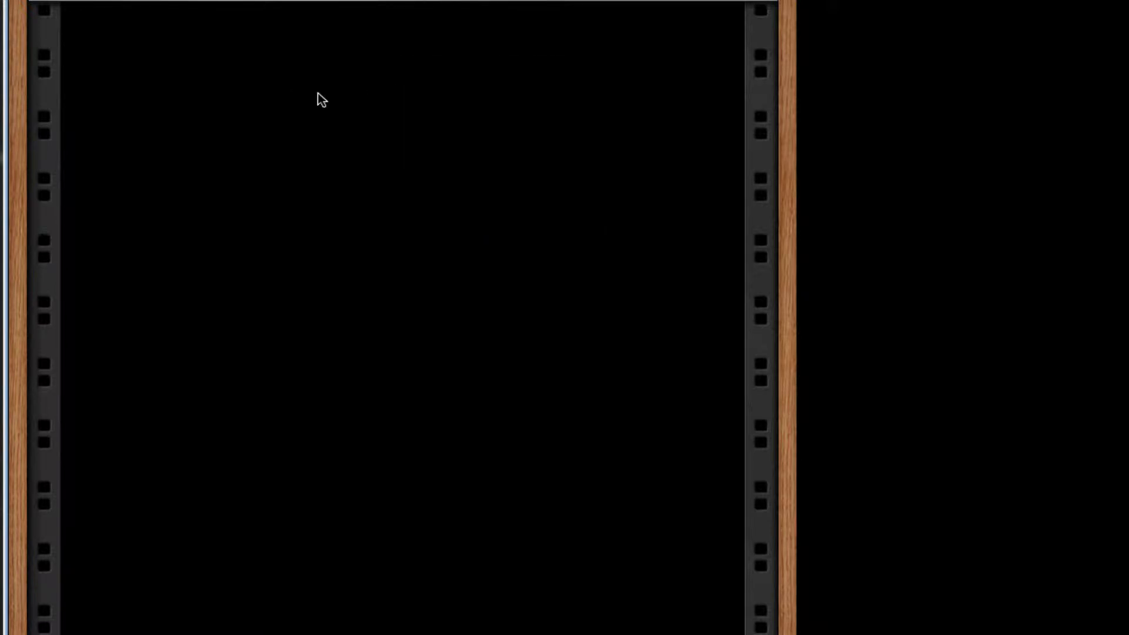
pyautogui.rightClick(320, 99)
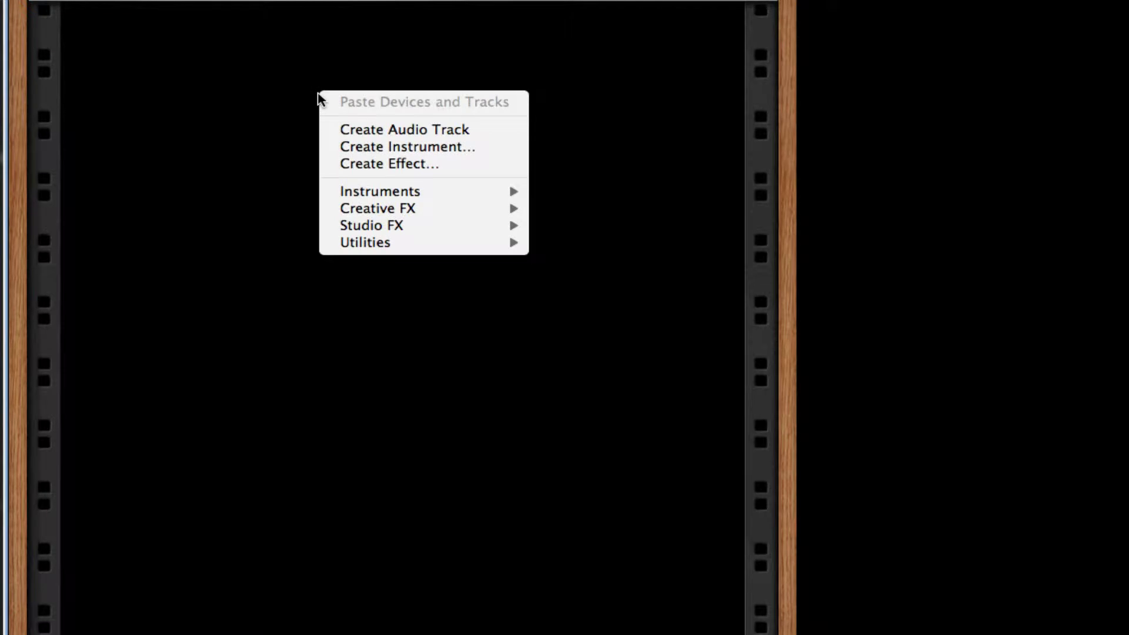
pyautogui.click(285, 121)
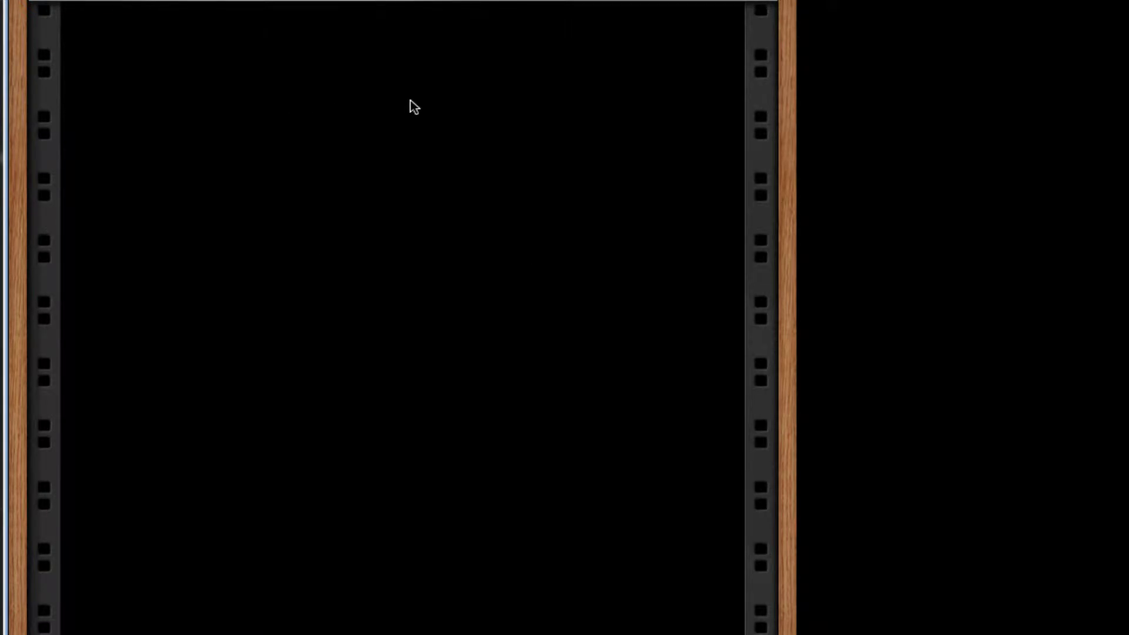
pyautogui.rightClick(411, 100)
pyautogui.click(287, 95)
pyautogui.rightClick(405, 87)
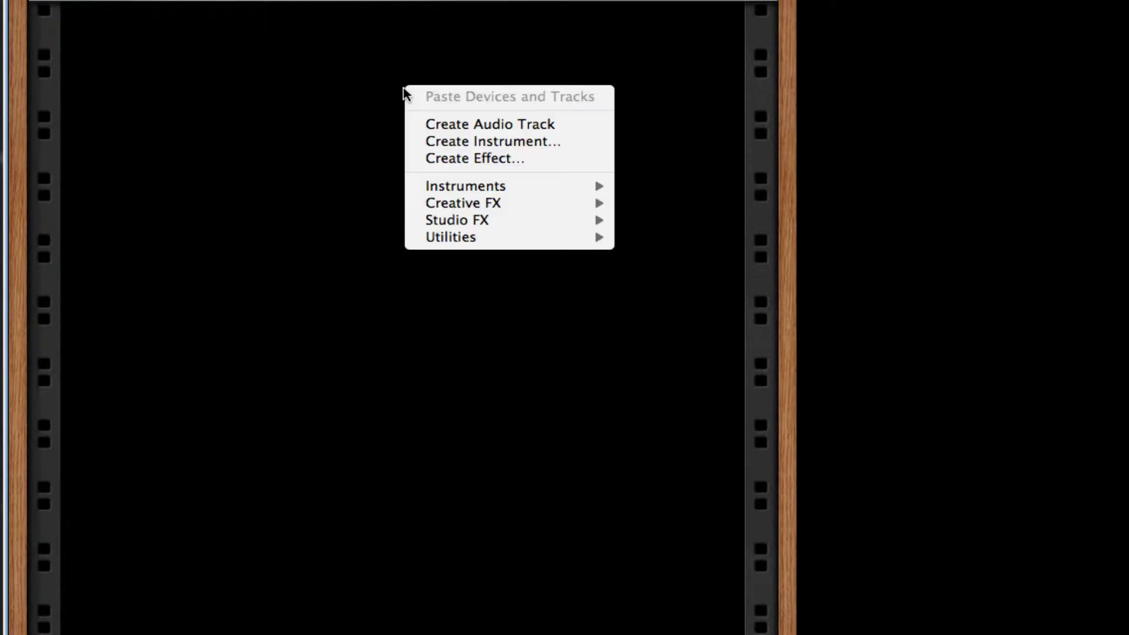
pyautogui.moveTo(521, 244)
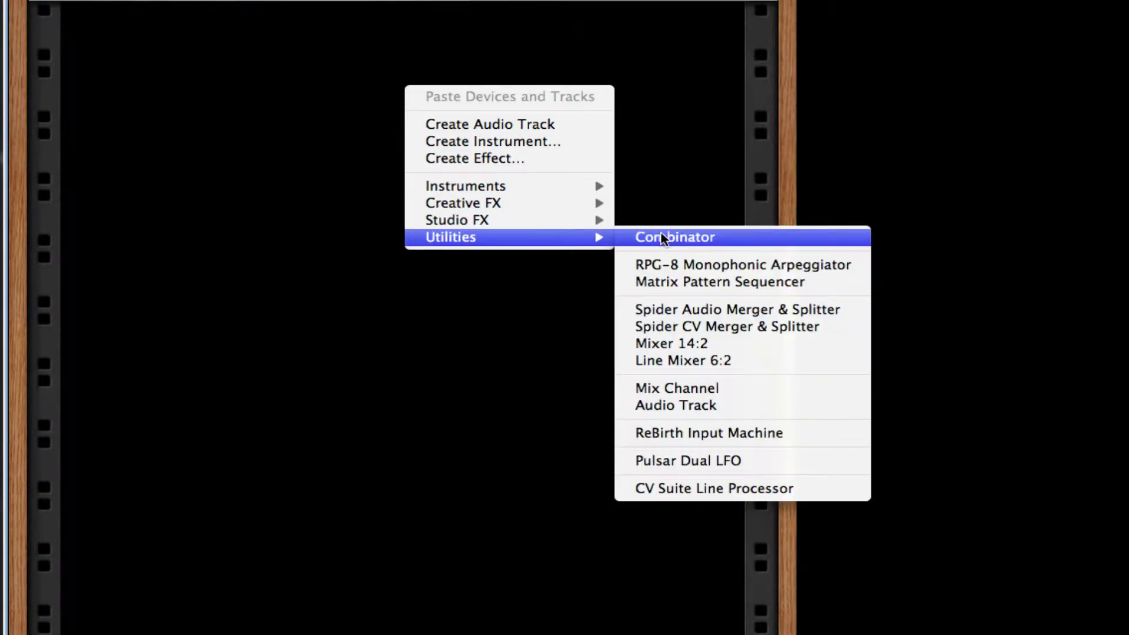
pyautogui.click(663, 237)
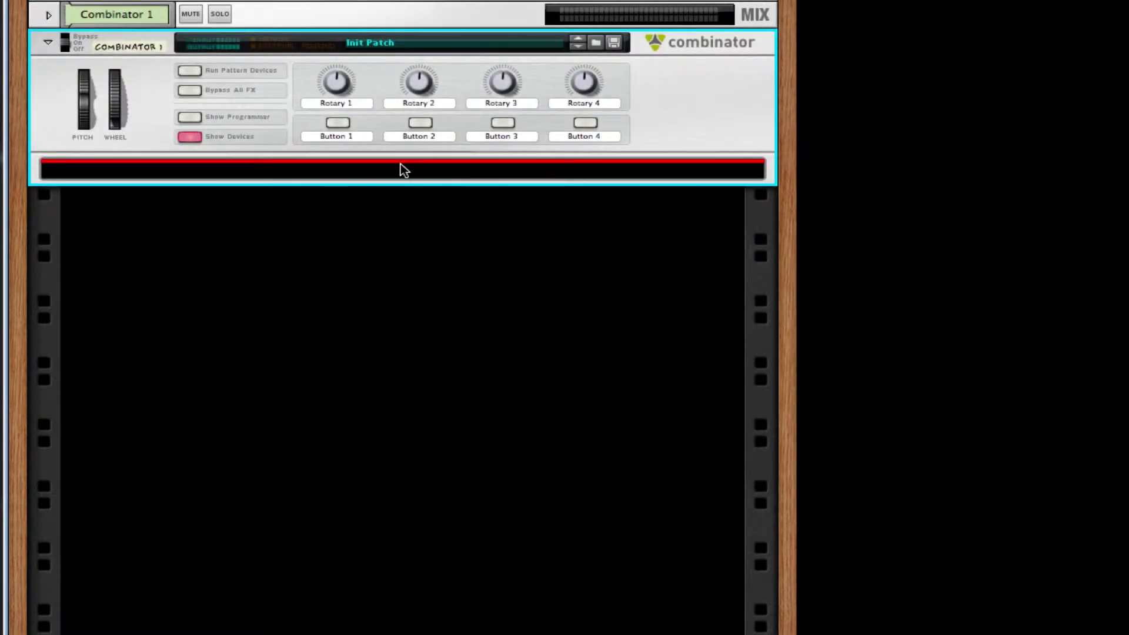
# Add a SubTractor Analog Synthesizer inside the Combinator
pyautogui.rightClick(405, 170)
pyautogui.moveTo(757, 331)
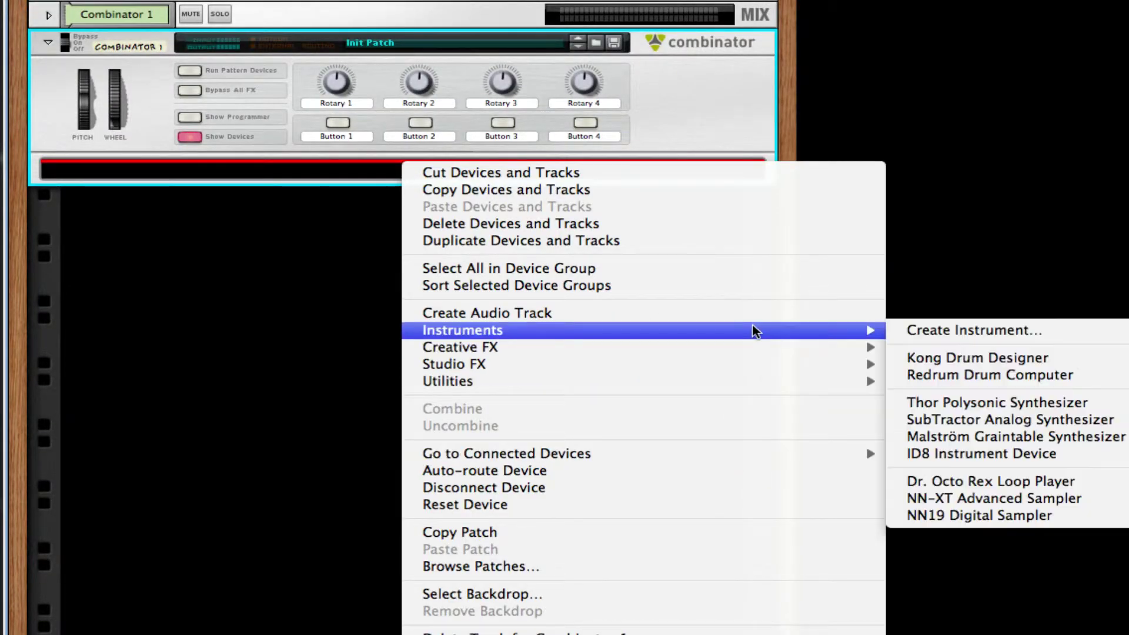
pyautogui.click(981, 420)
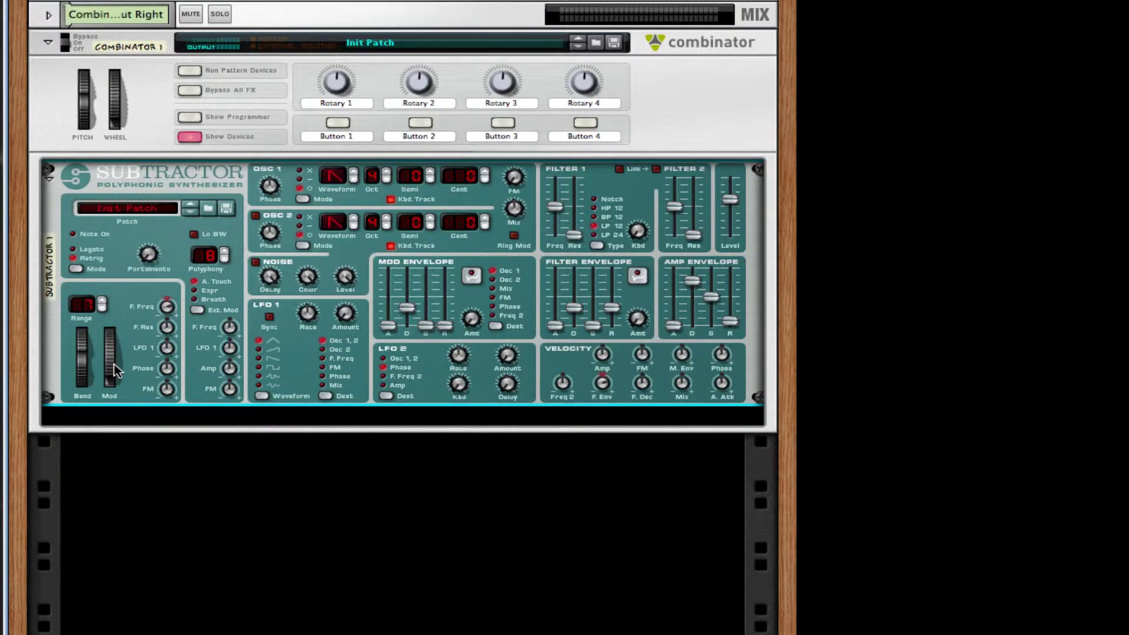
# Set the SubTractor mod wheel amounts to F.Res -12, LFO 1 10, Phase 30 and FM -18
pyautogui.moveTo(116, 369)
pyautogui.moveTo(167, 314)
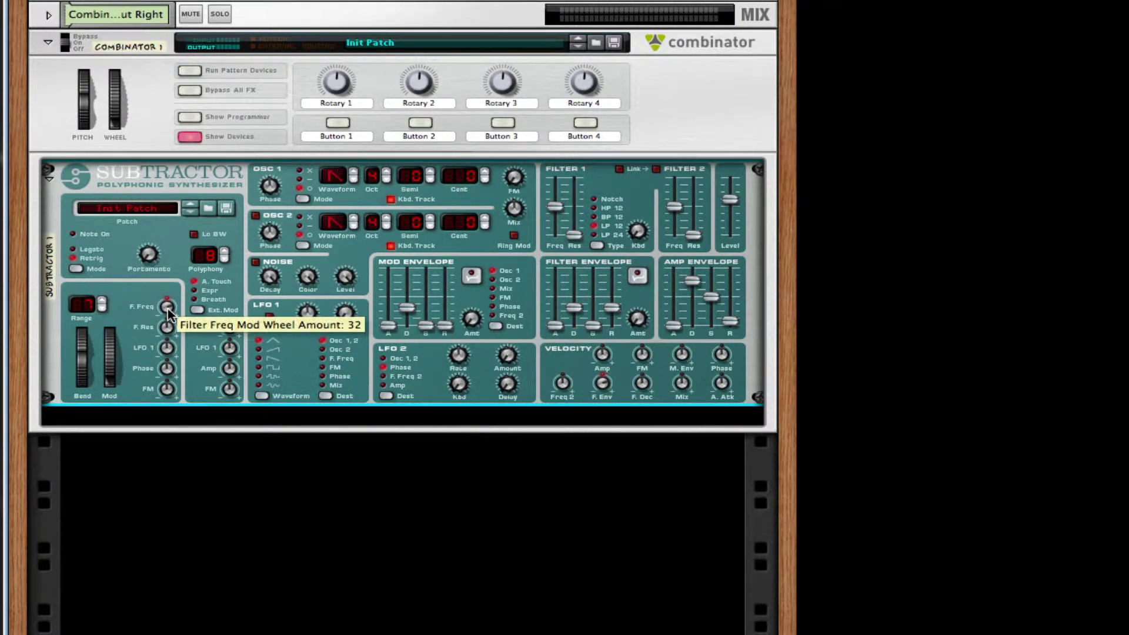
pyautogui.moveTo(166, 330); pyautogui.dragTo(167, 346)
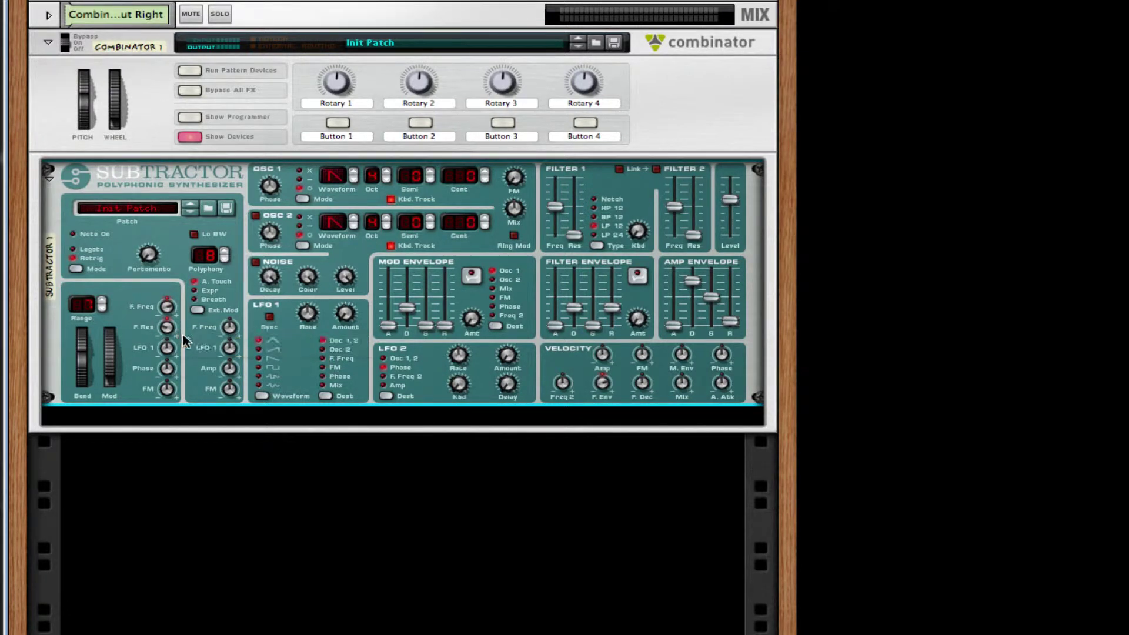
pyautogui.moveTo(168, 353); pyautogui.dragTo(170, 351)
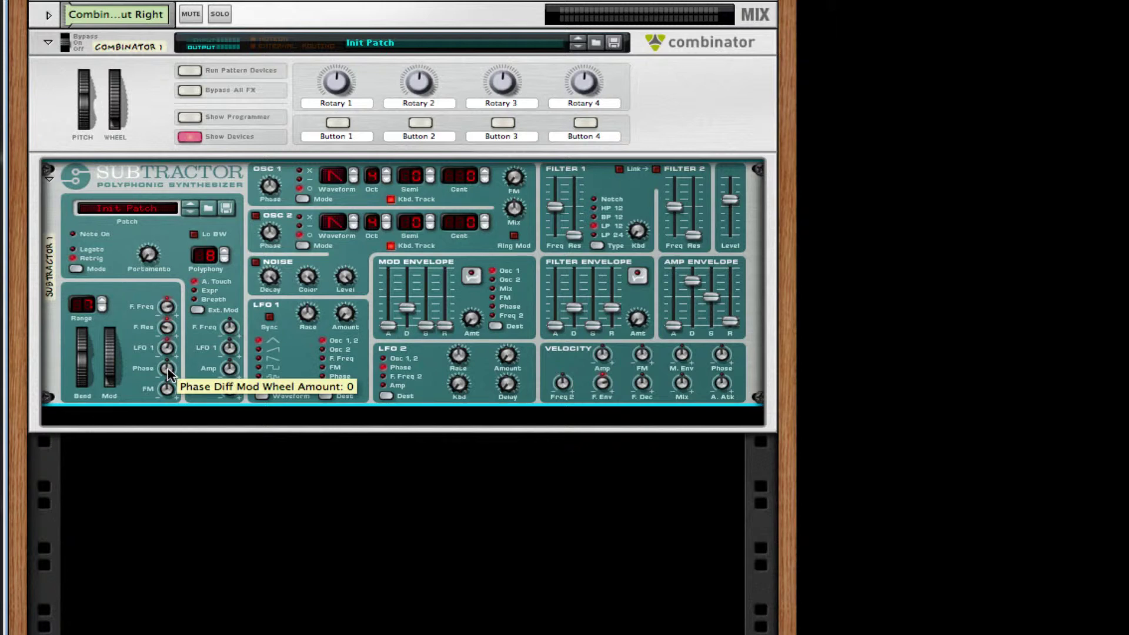
pyautogui.moveTo(169, 375); pyautogui.dragTo(168, 357)
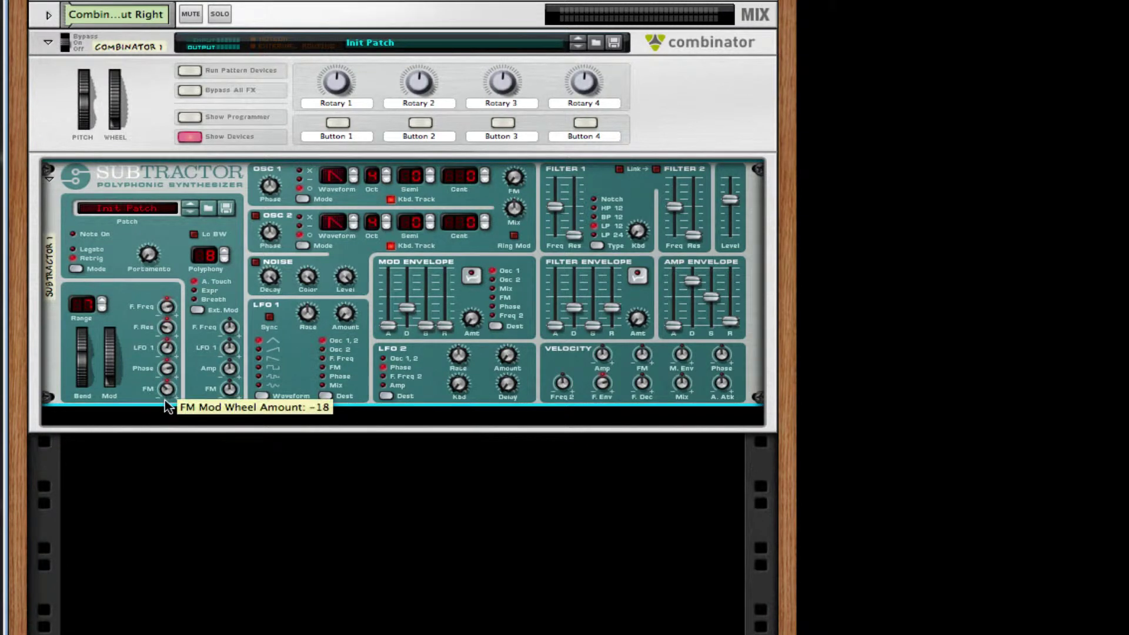
pyautogui.moveTo(167, 402); pyautogui.dragTo(165, 408)
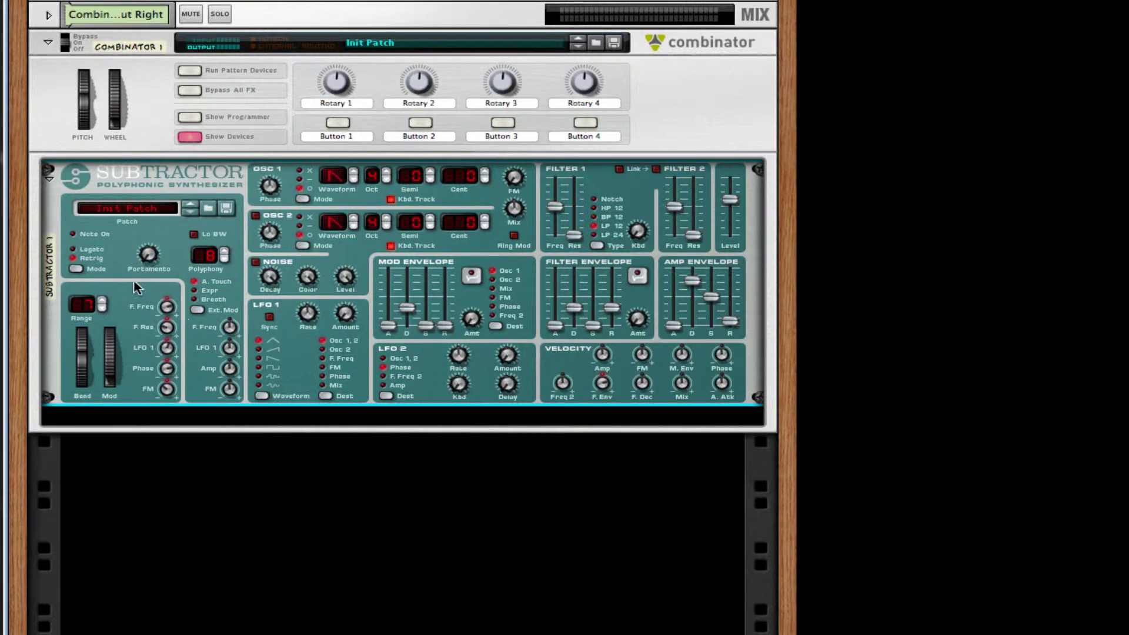
# Raise the SubTractor's pitch-bend range to 12 and polyphony to 13
pyautogui.click(101, 301)
pyautogui.moveTo(169, 310)
pyautogui.click(225, 251)
# Set oscillator 1 to subtract phase mode, octave 2 and -3 cents detune
pyautogui.click(300, 180)
pyautogui.click(299, 179)
pyautogui.click(299, 179)
pyautogui.click(387, 180)
pyautogui.click(387, 180)
pyautogui.click(484, 179)
pyautogui.click(485, 180)
pyautogui.click(485, 179)
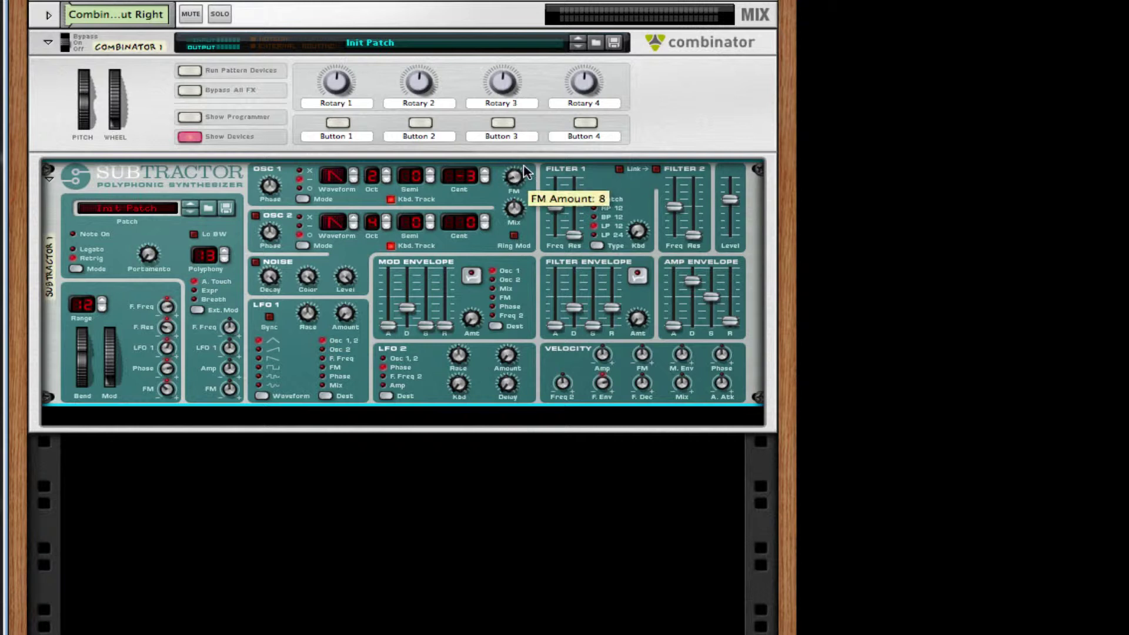
# Raise the FM amount, drop oscillator 2 to octave 2 and sync LFO 1 at 1/8
pyautogui.moveTo(526, 158); pyautogui.dragTo(532, 184)
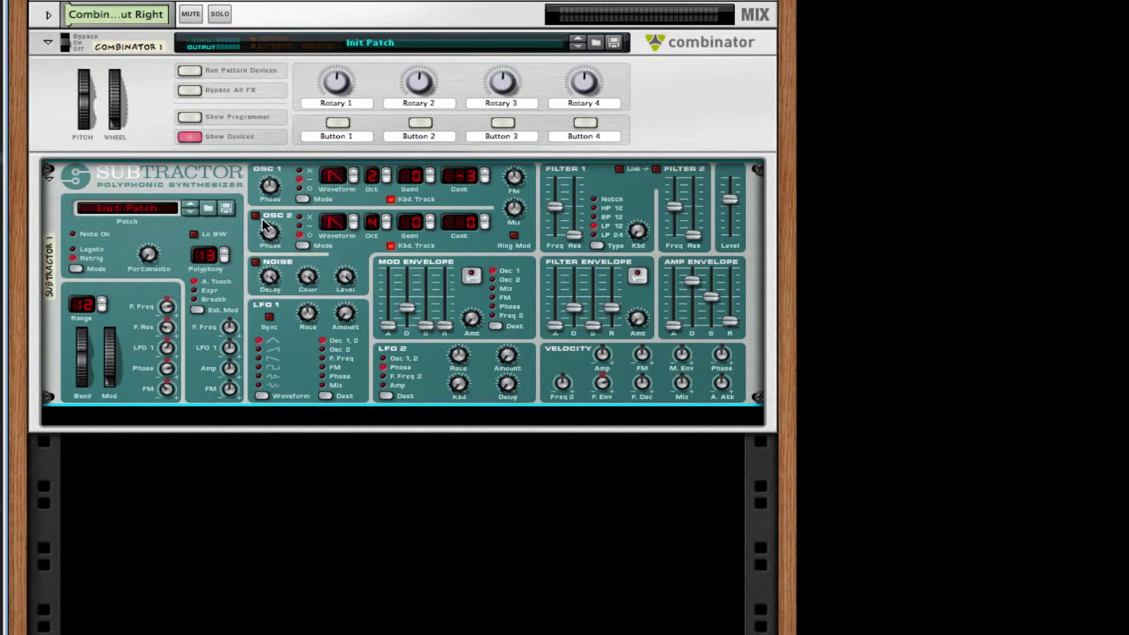
pyautogui.click(387, 226)
pyautogui.click(386, 226)
pyautogui.click(270, 318)
pyautogui.moveTo(313, 312)
pyautogui.moveTo(312, 306); pyautogui.dragTo(311, 299)
# Set filter 1 to LP 24 mode with cutoff 56
pyautogui.moveTo(559, 206); pyautogui.dragTo(558, 211)
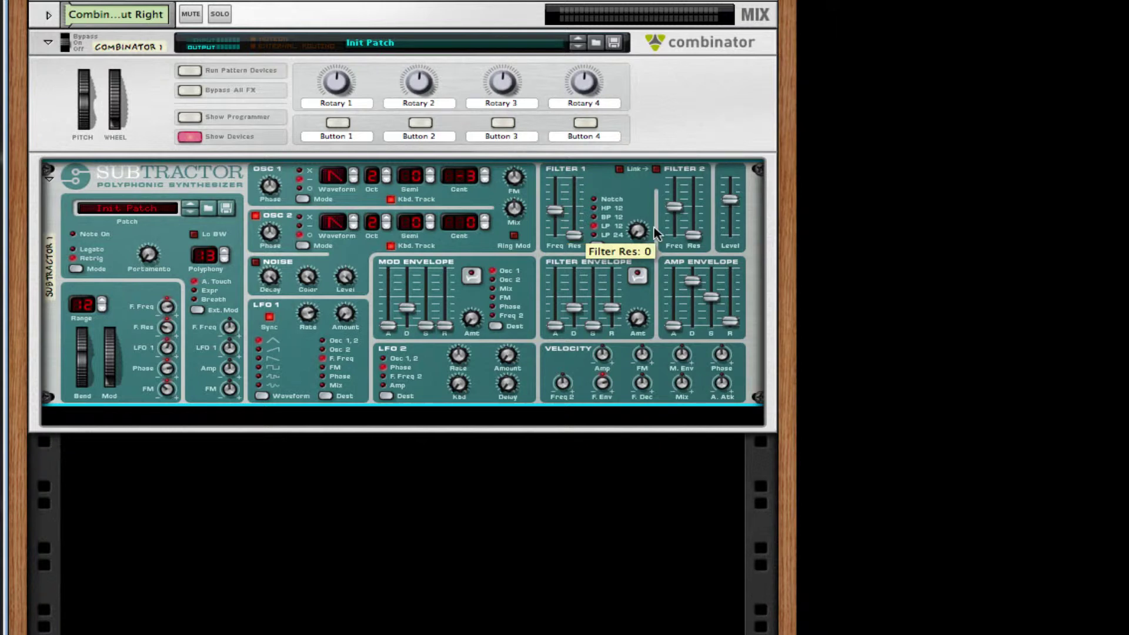
pyautogui.click(590, 233)
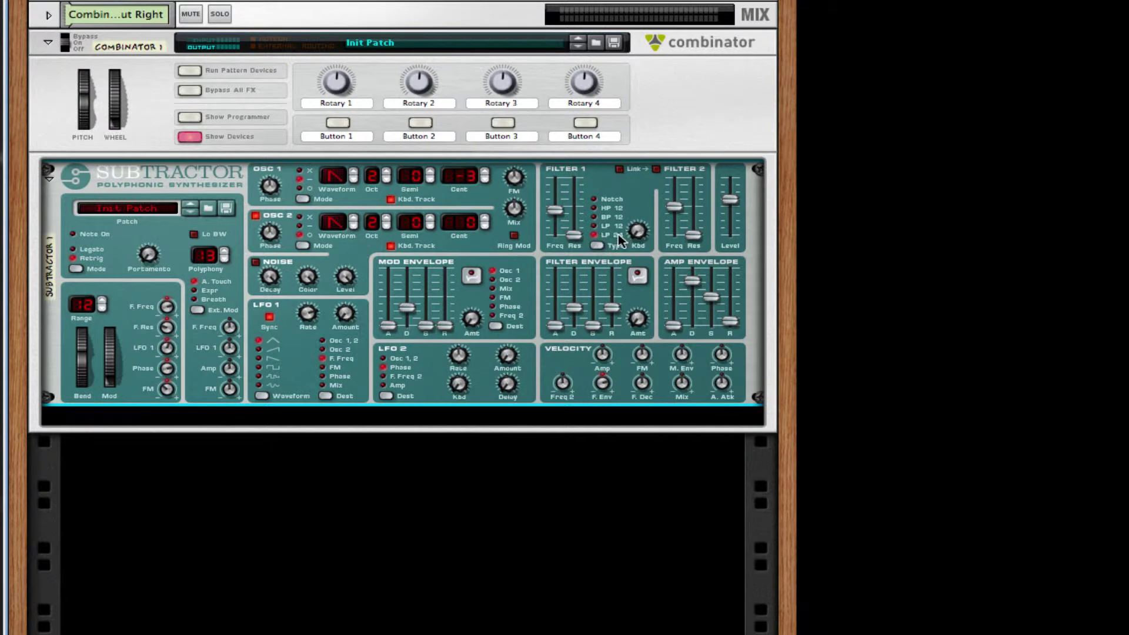
pyautogui.moveTo(641, 232)
# Add an RV7000 Advanced Reverb below the SubTractor in the Combinator
pyautogui.rightClick(370, 339)
pyautogui.moveTo(630, 444)
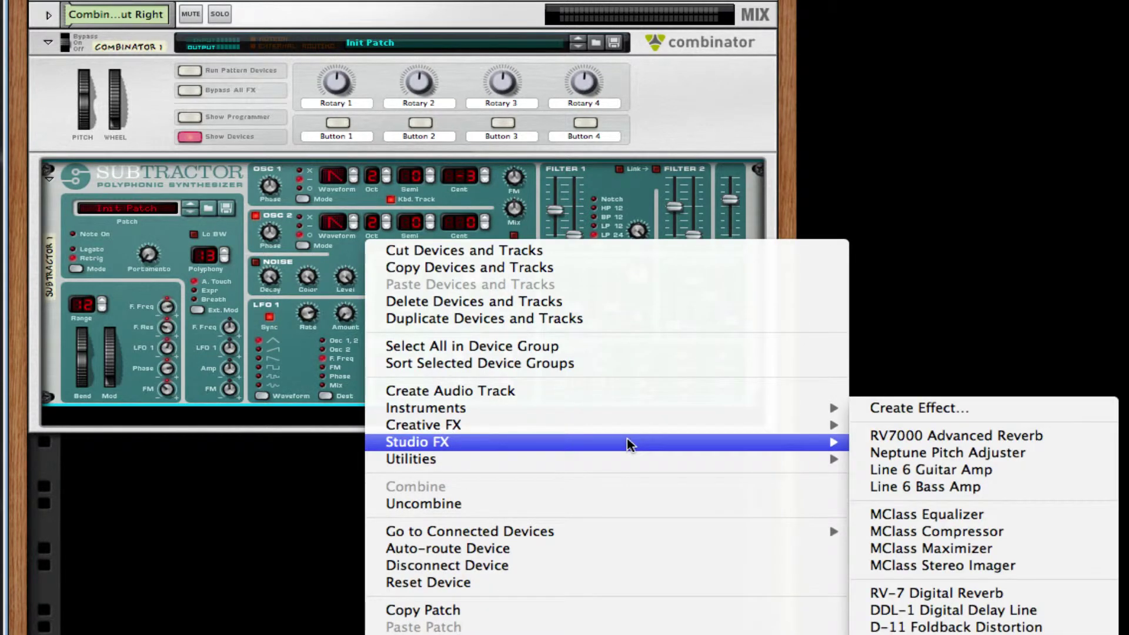
pyautogui.click(941, 437)
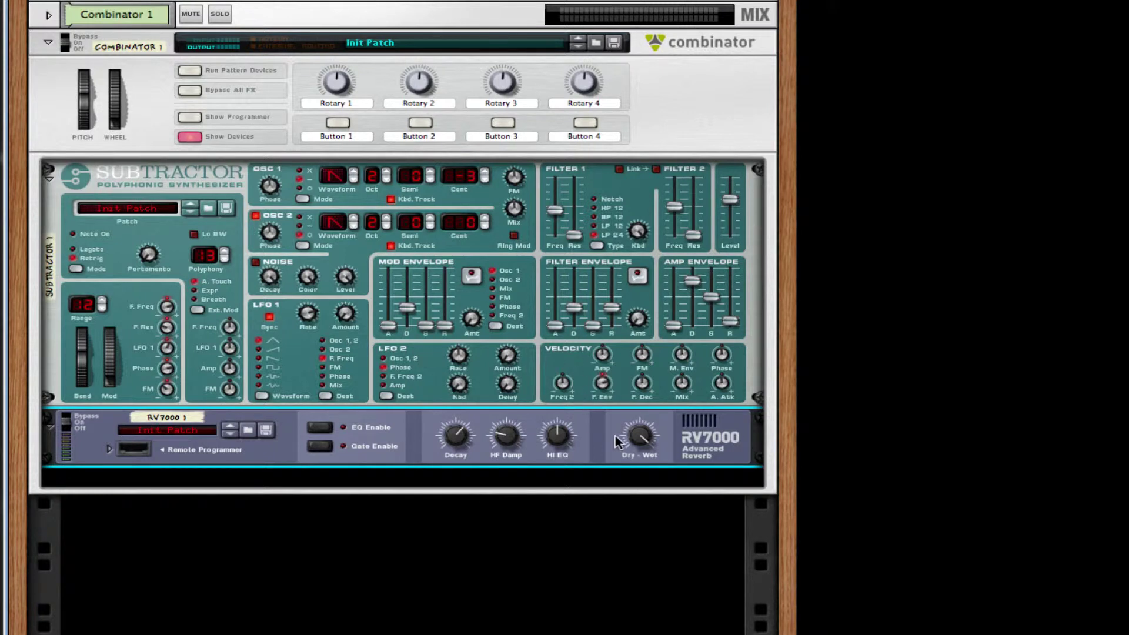
# Turn the RV7000 dry/wet down to about 20 and decay to 23
pyautogui.moveTo(639, 438); pyautogui.dragTo(631, 486)
pyautogui.moveTo(454, 438); pyautogui.dragTo(453, 456)
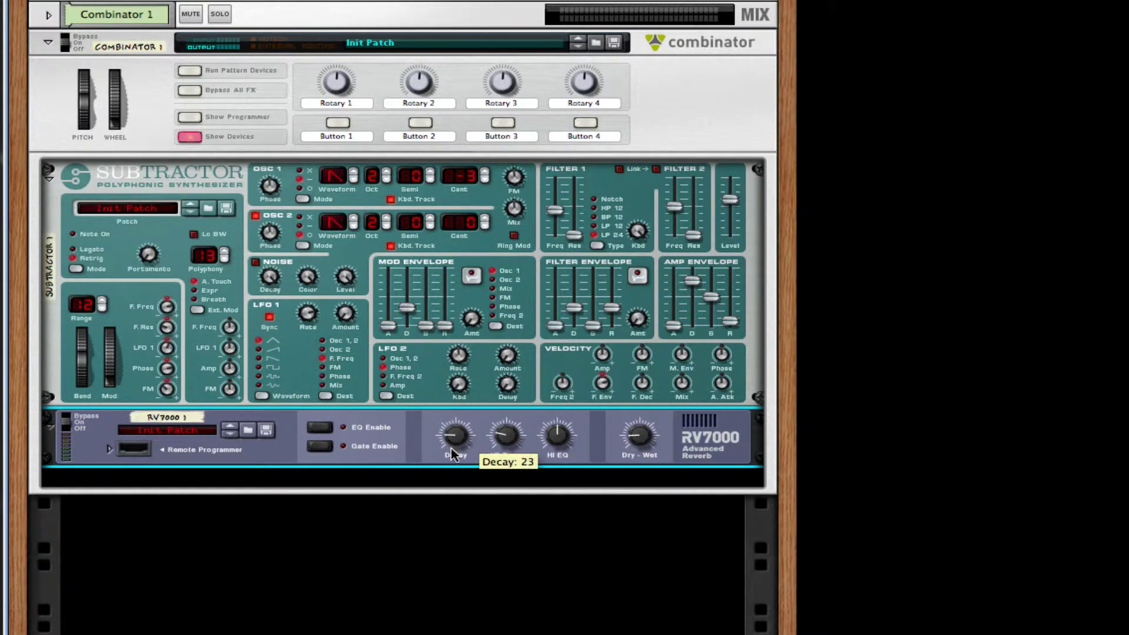
pyautogui.rightClick(709, 426)
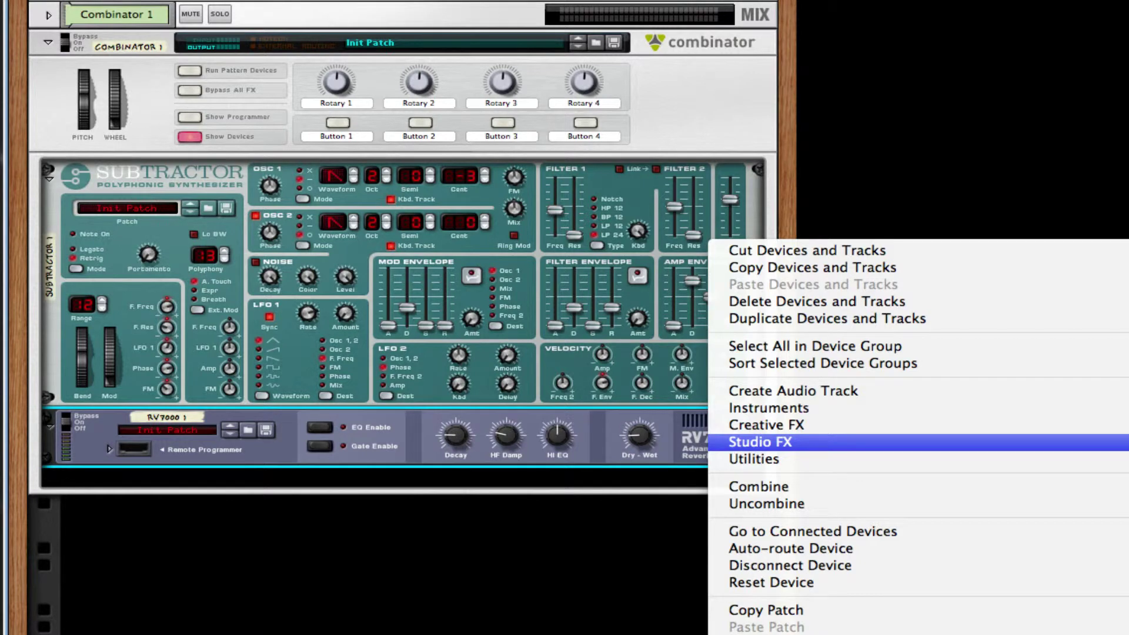
# Insert a Line 6 Bass Amp from Studio FX below the RV7000
pyautogui.click(1117, 442)
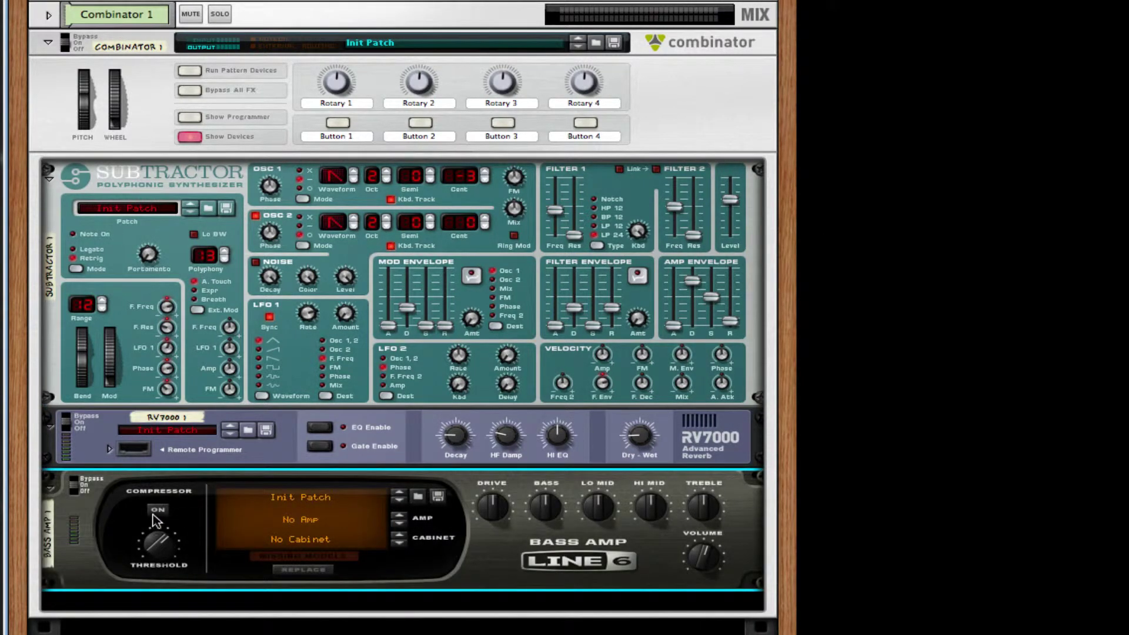
pyautogui.scroll(-3, 340, 438)
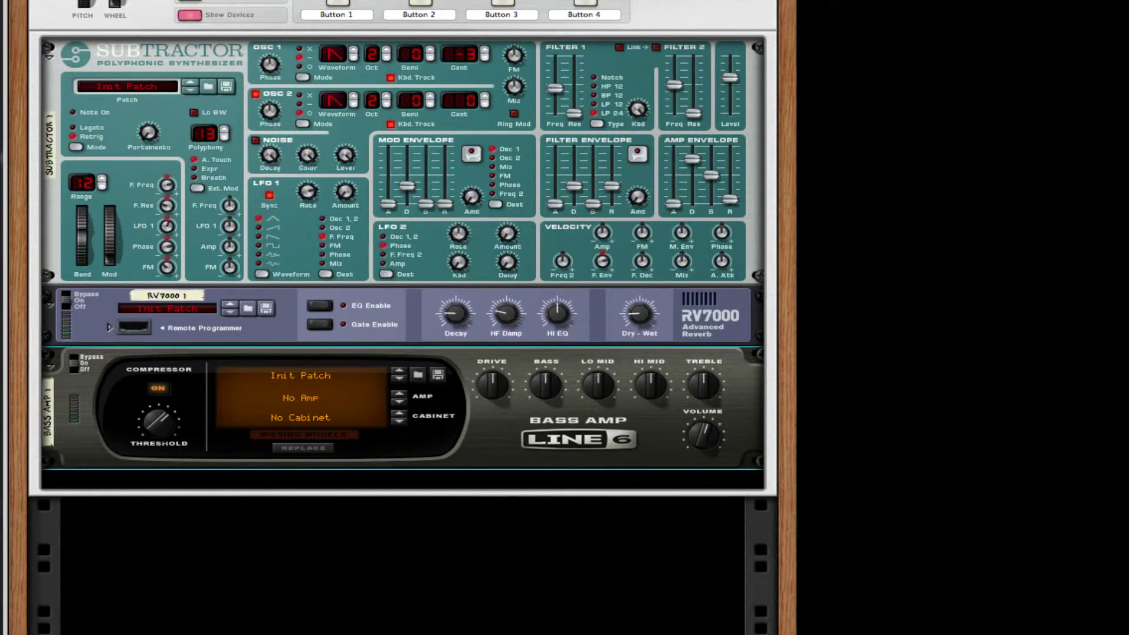
# Insert a Scream 4 Distortion from Creative FX below the Line 6 Bass Amp
pyautogui.rightClick(544, 447)
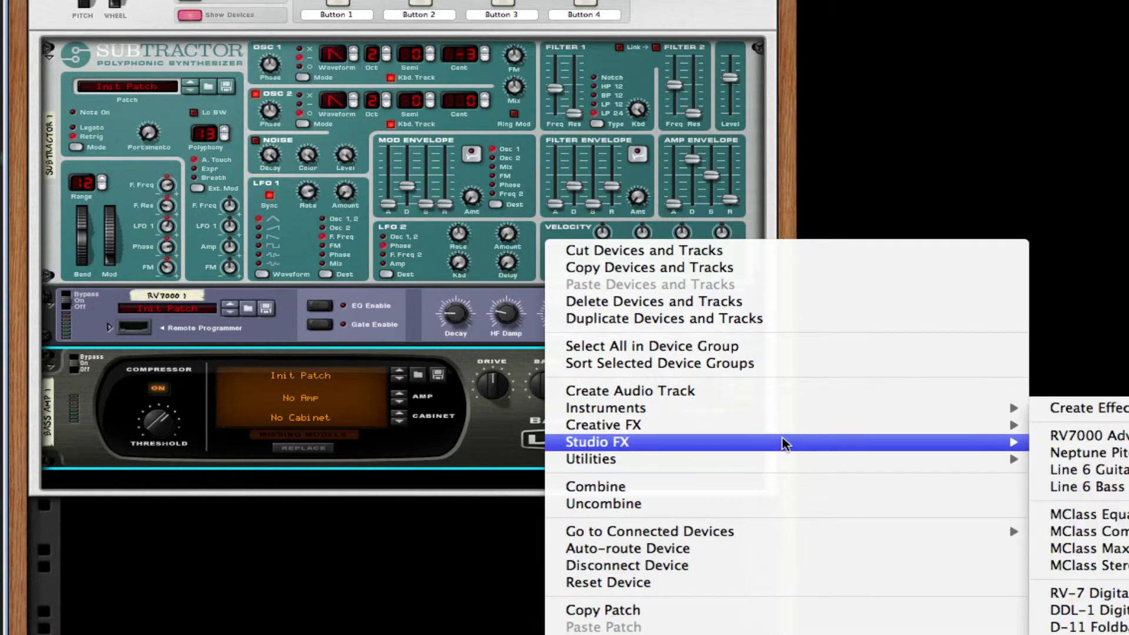
pyautogui.moveTo(796, 429)
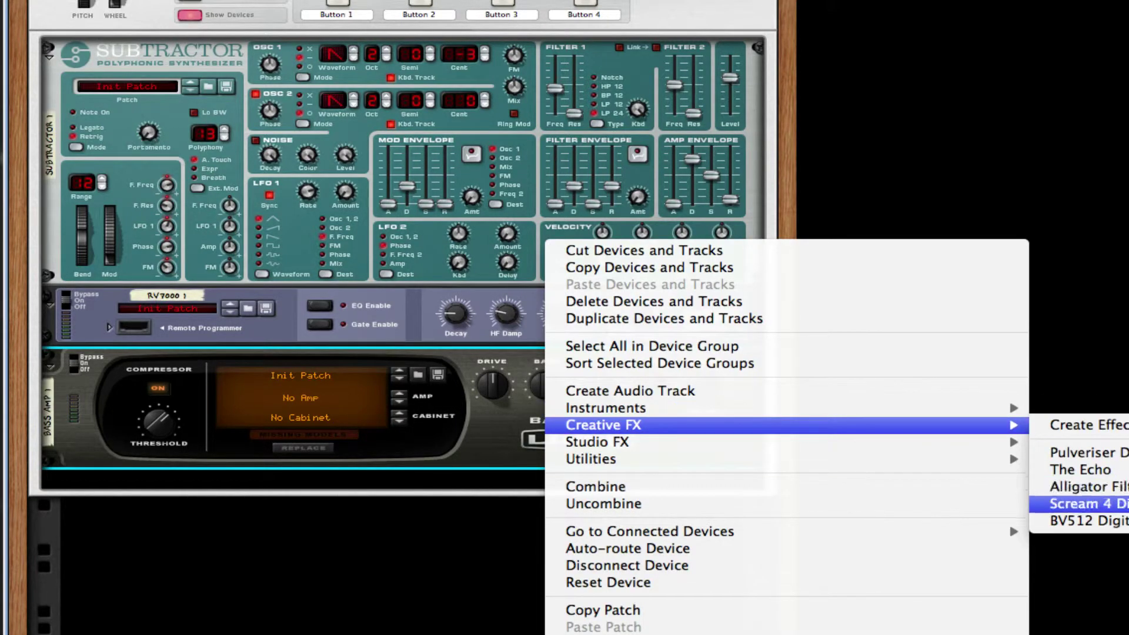
pyautogui.click(1082, 503)
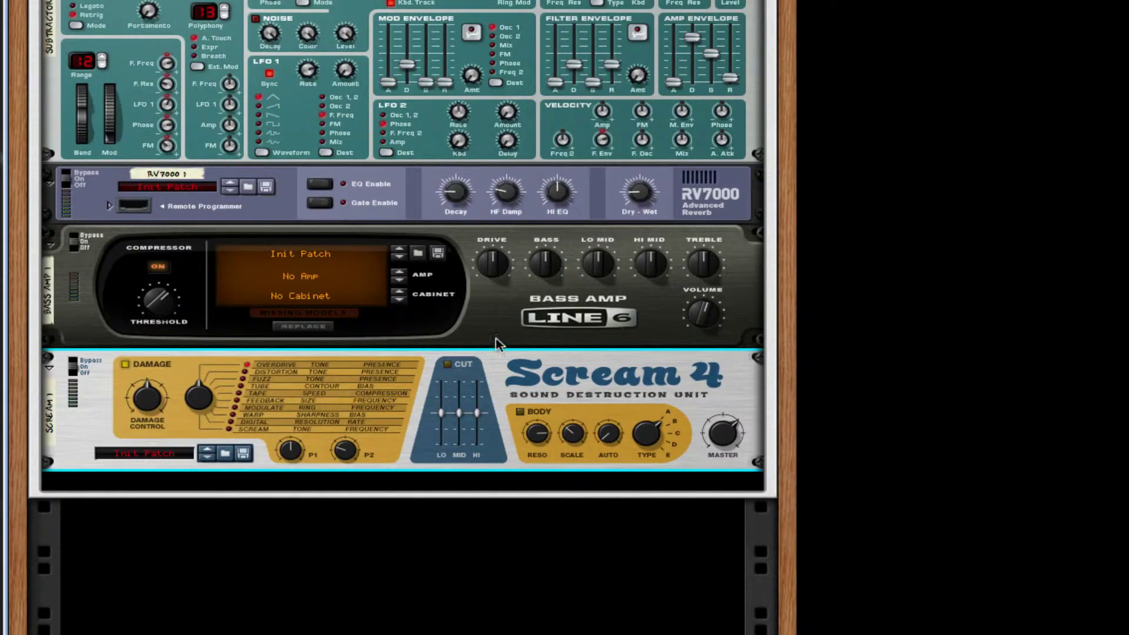
pyautogui.click(553, 297)
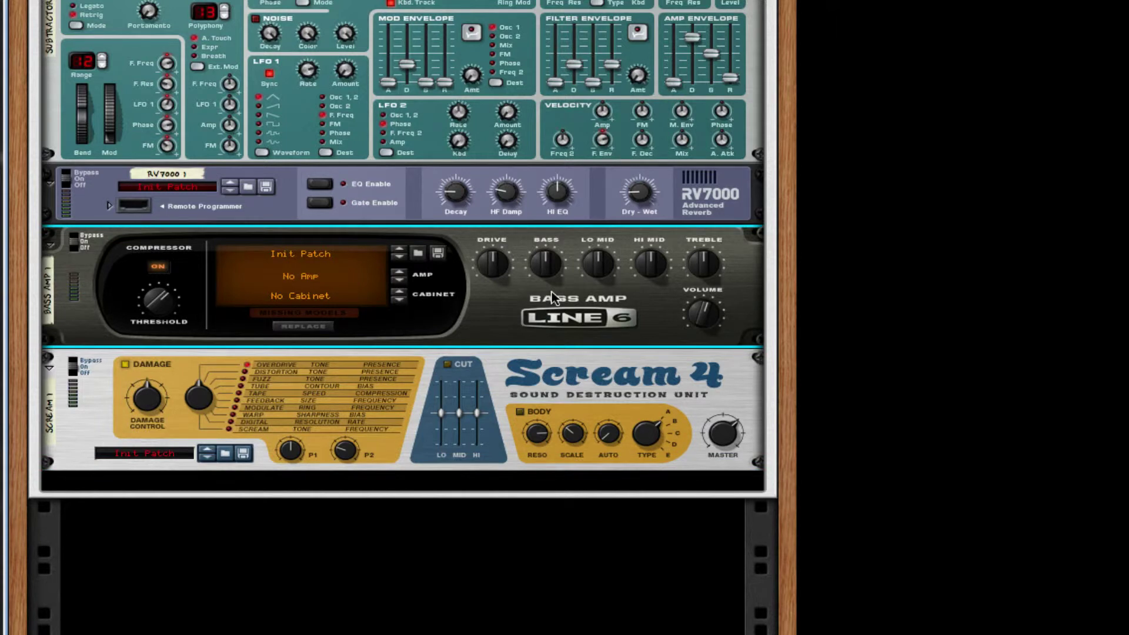
pyautogui.scroll(-1, 553, 297)
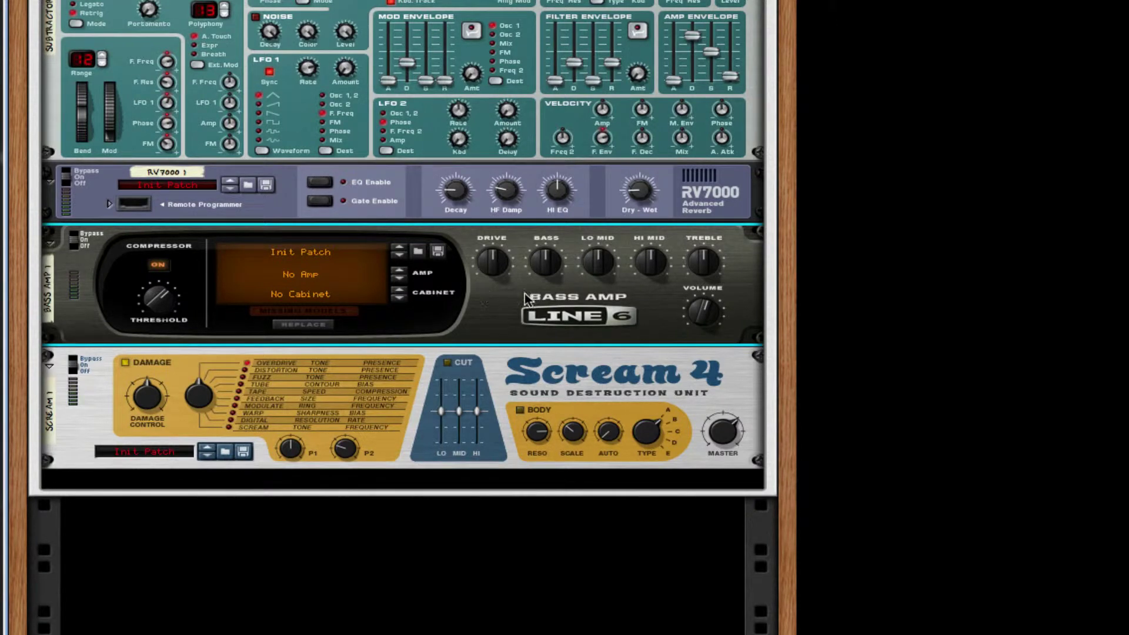
pyautogui.rightClick(522, 324)
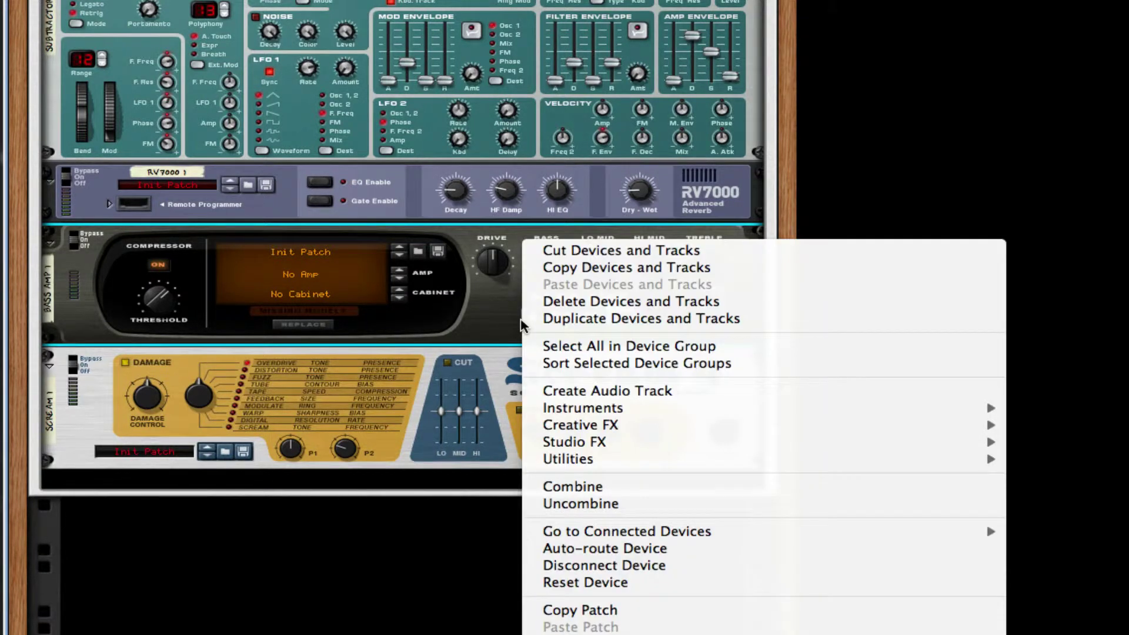
pyautogui.click(481, 329)
pyautogui.rightClick(481, 328)
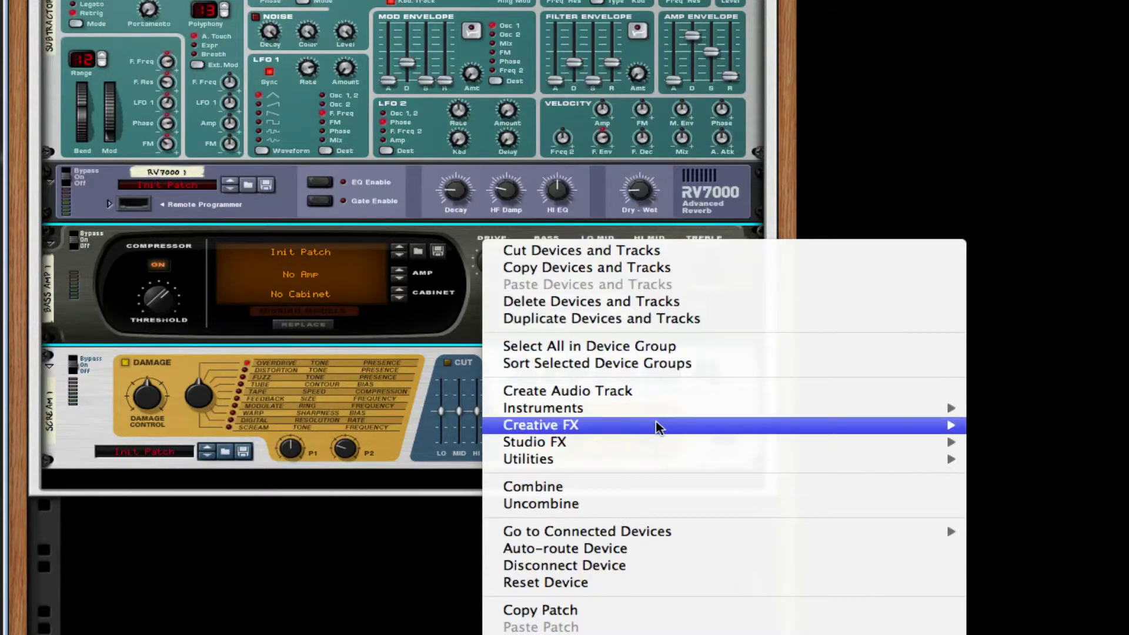
pyautogui.moveTo(652, 428)
pyautogui.click(443, 297)
pyautogui.click(552, 373)
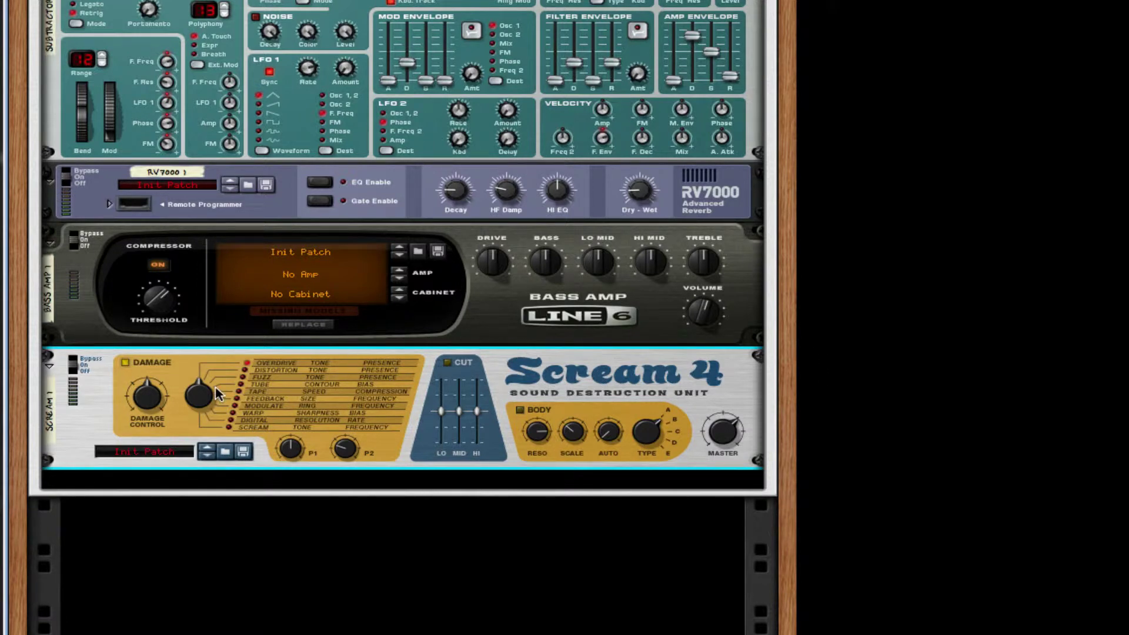
# Set Scream 4 damage to 38, body auto 67, body scale 62, and nudge body type up
pyautogui.moveTo(151, 399)
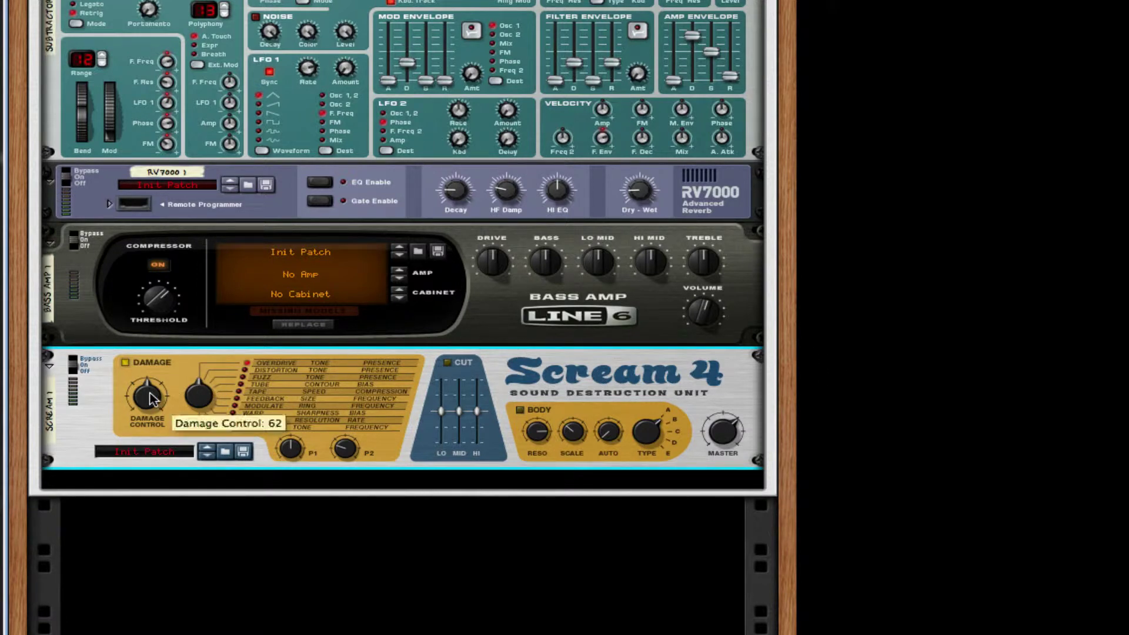
pyautogui.moveTo(150, 395); pyautogui.dragTo(147, 401)
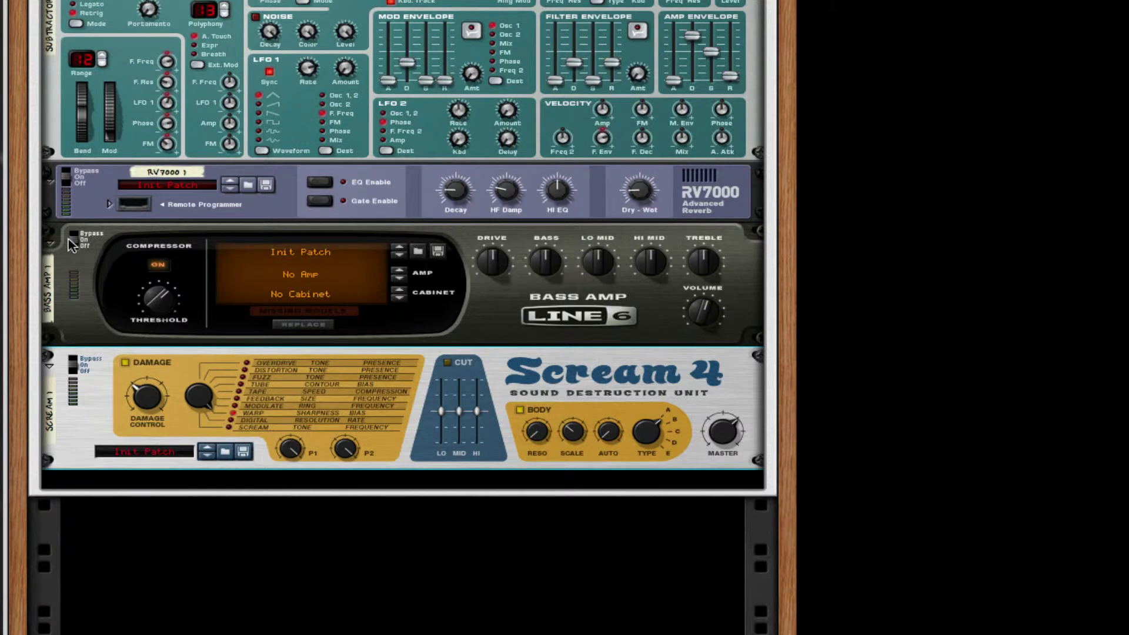
pyautogui.moveTo(536, 435)
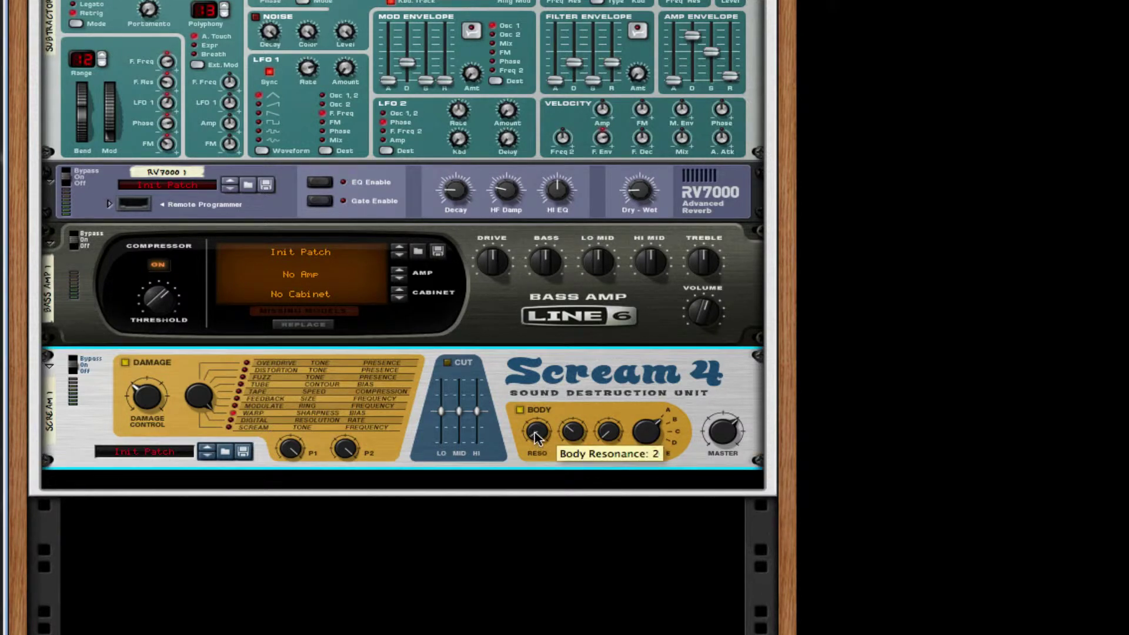
pyautogui.moveTo(584, 433)
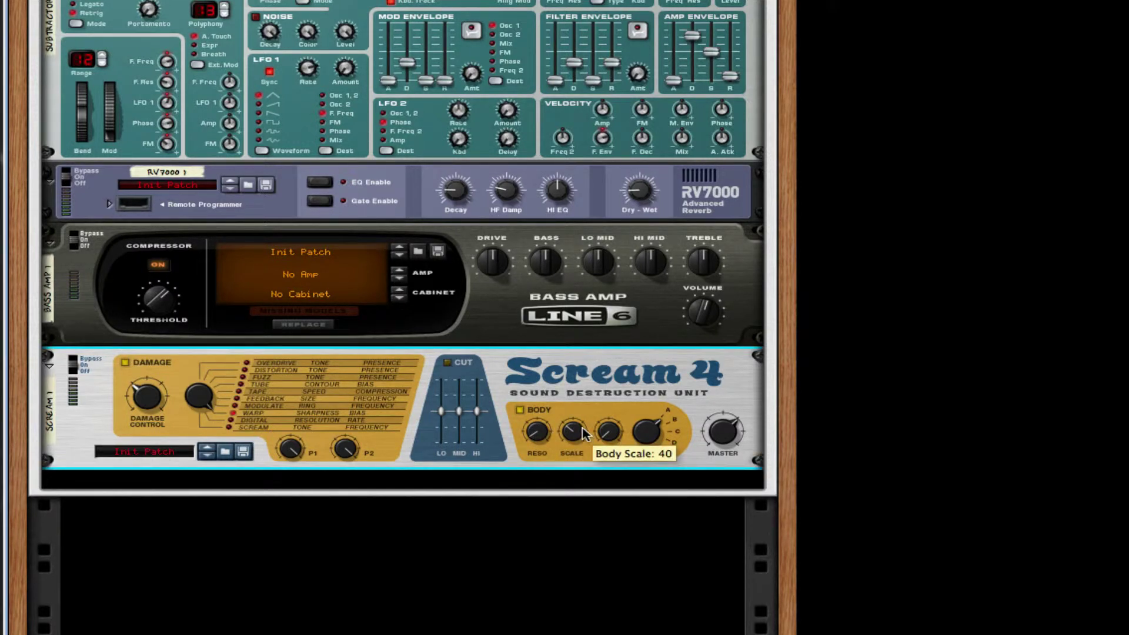
pyautogui.moveTo(610, 431); pyautogui.dragTo(624, 403)
pyautogui.moveTo(575, 432); pyautogui.dragTo(581, 415)
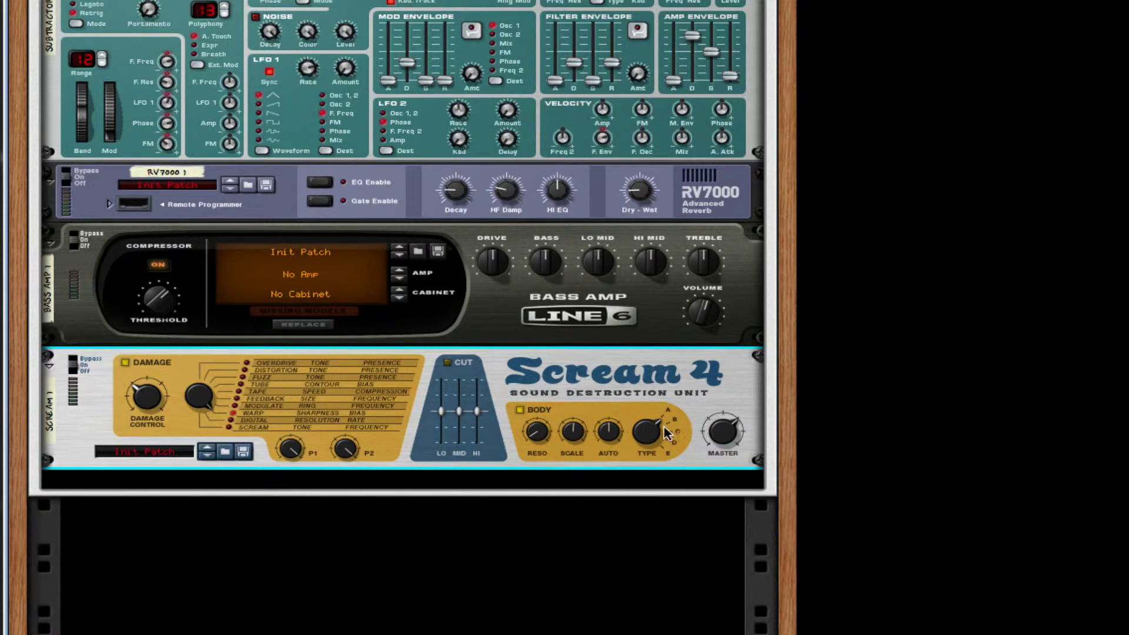
pyautogui.moveTo(646, 430); pyautogui.dragTo(645, 426)
# Add a Pulveriser below the Scream 4 in the Combinator
pyautogui.rightClick(418, 442)
pyautogui.moveTo(668, 450)
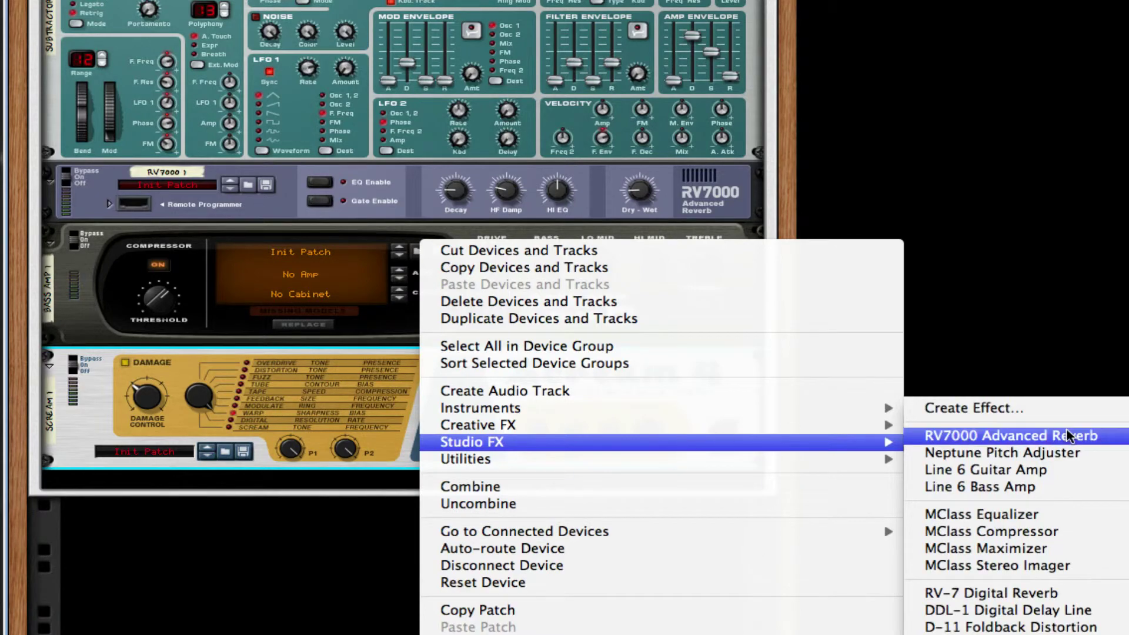
pyautogui.moveTo(758, 424)
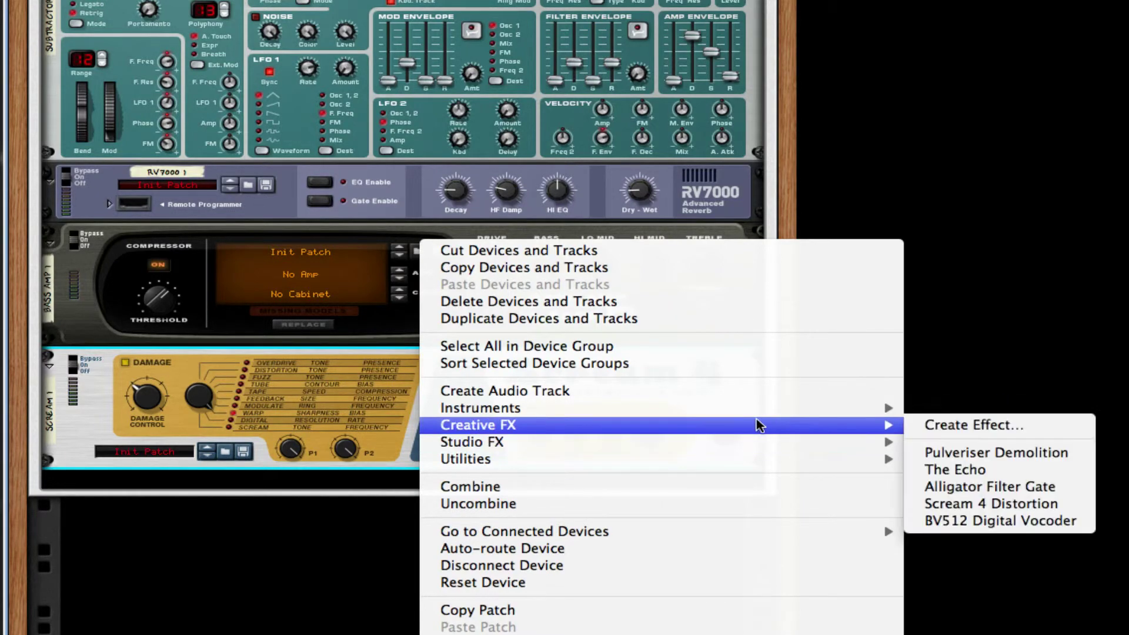
pyautogui.click(977, 456)
# Set the Pulveriser's Dirt to 16% and switch its processing order
pyautogui.scroll(-2, 445, 432)
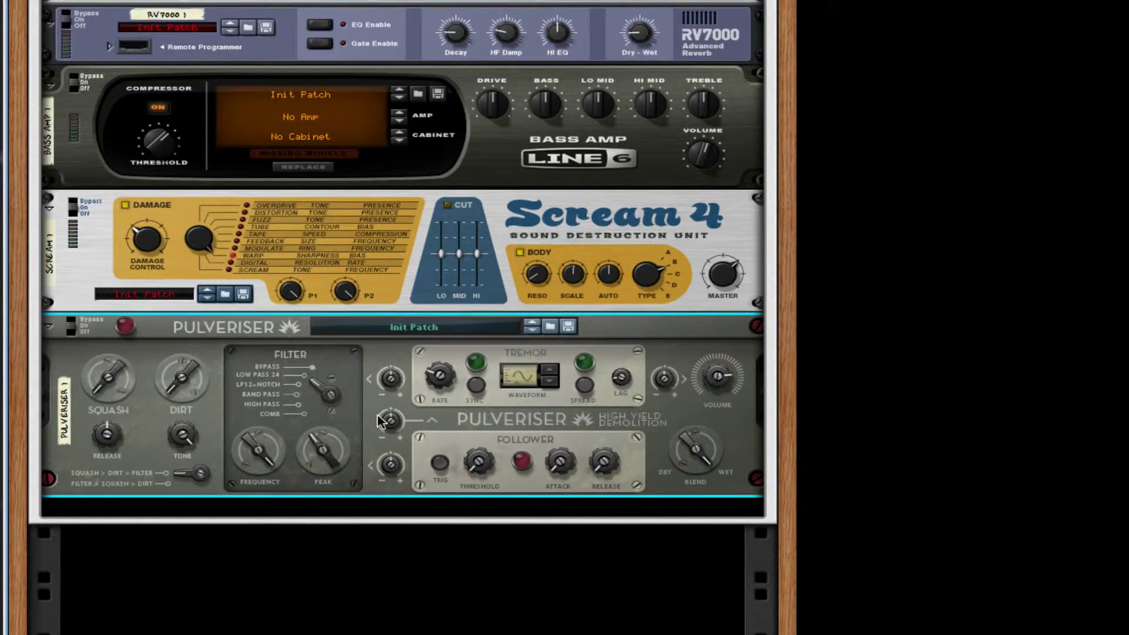
pyautogui.moveTo(379, 420)
pyautogui.moveTo(181, 379); pyautogui.dragTo(184, 381)
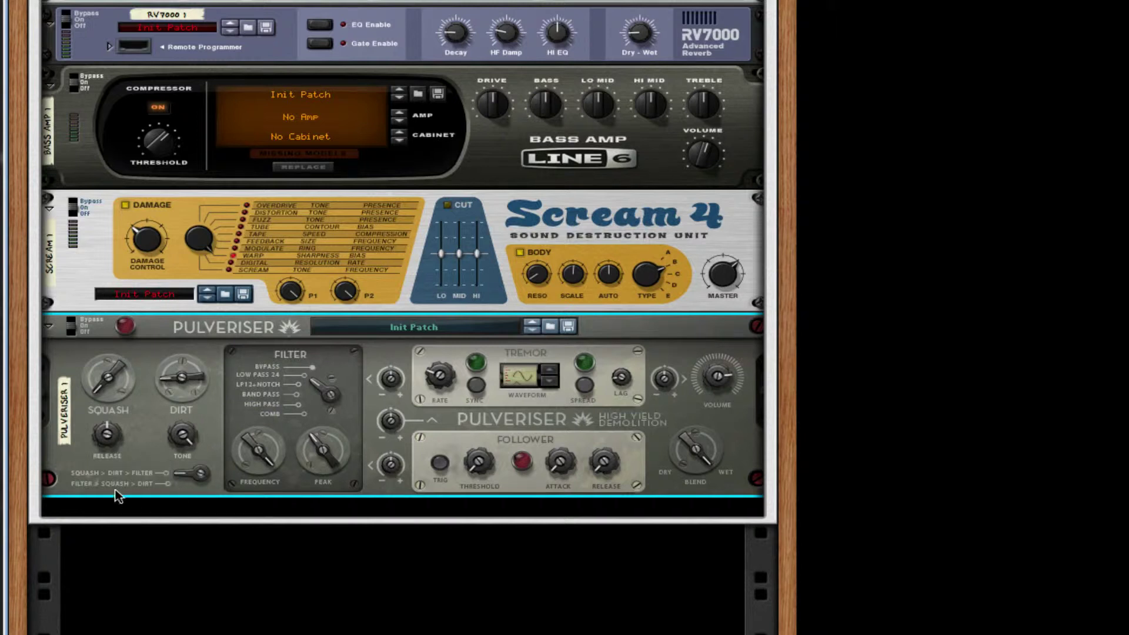
pyautogui.click(191, 484)
# Raise the Pulveriser's tremor-to-frequency modulation to 44%
pyautogui.moveTo(98, 419)
pyautogui.scroll(5, 98, 419)
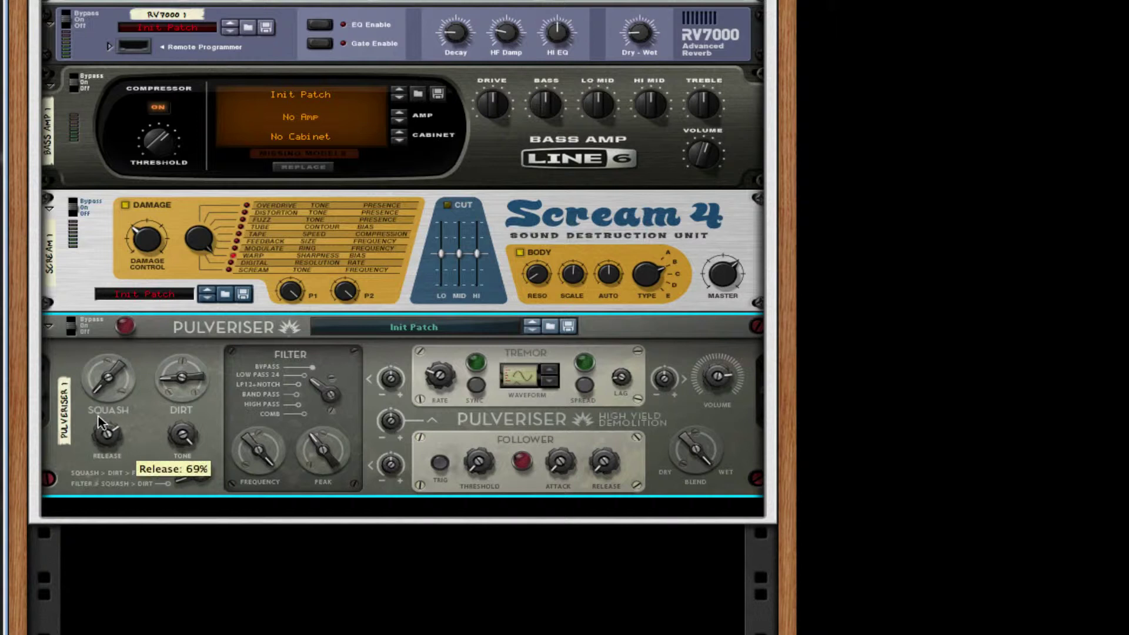
pyautogui.scroll(5, 323, 454)
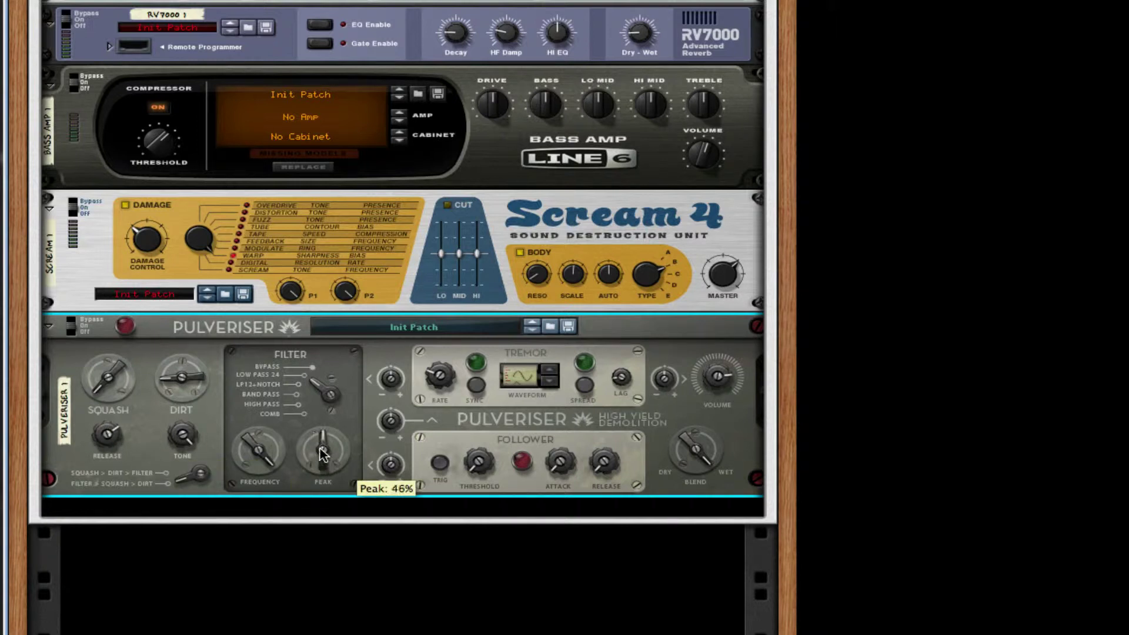
pyautogui.scroll(2, 323, 451)
pyautogui.scroll(1, 323, 451)
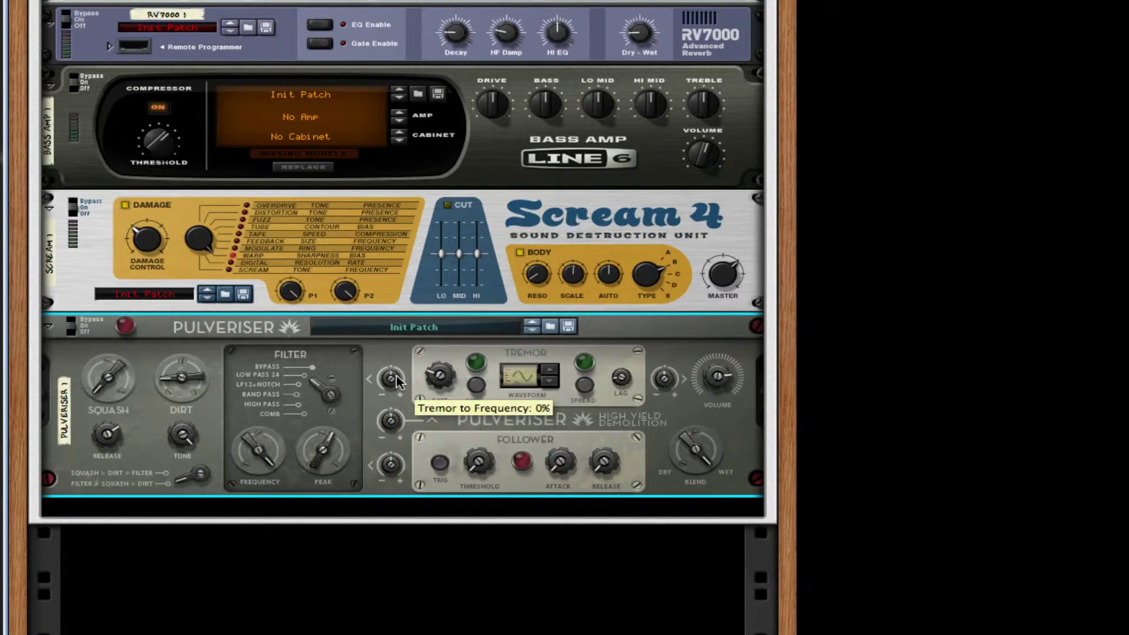
pyautogui.moveTo(397, 376); pyautogui.dragTo(400, 362)
# Bring the Follower-to-Rate amount down to about 65% with the mouse wheel
pyautogui.scroll(9, 402, 355)
pyautogui.scroll(-3, 402, 355)
pyautogui.scroll(3, 402, 356)
pyautogui.scroll(-6, 402, 356)
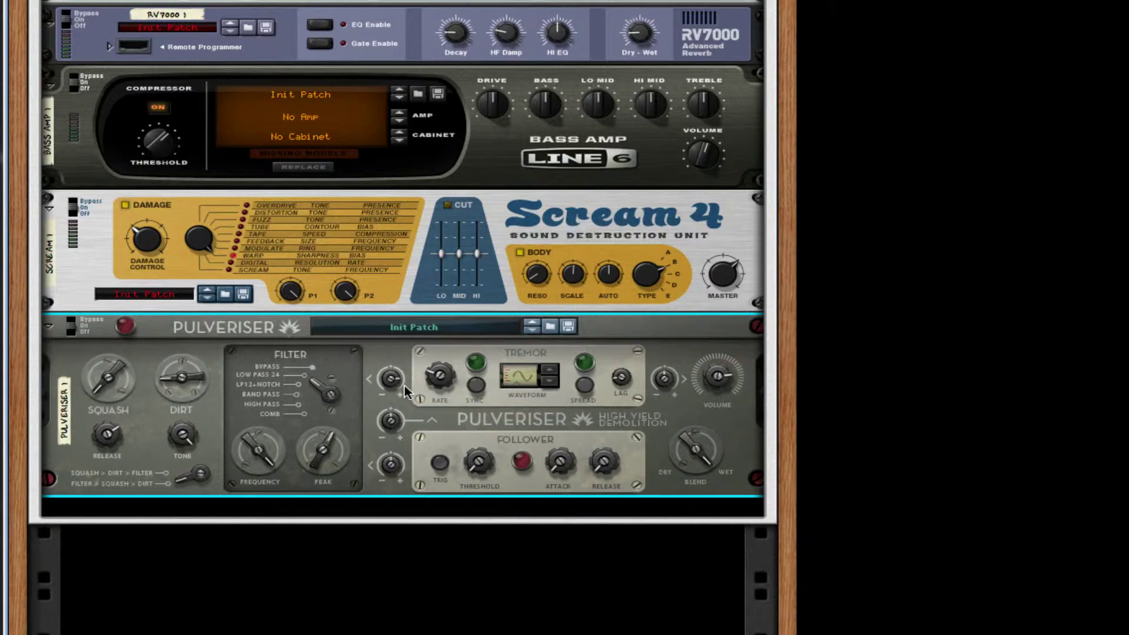
pyautogui.scroll(4, 393, 396)
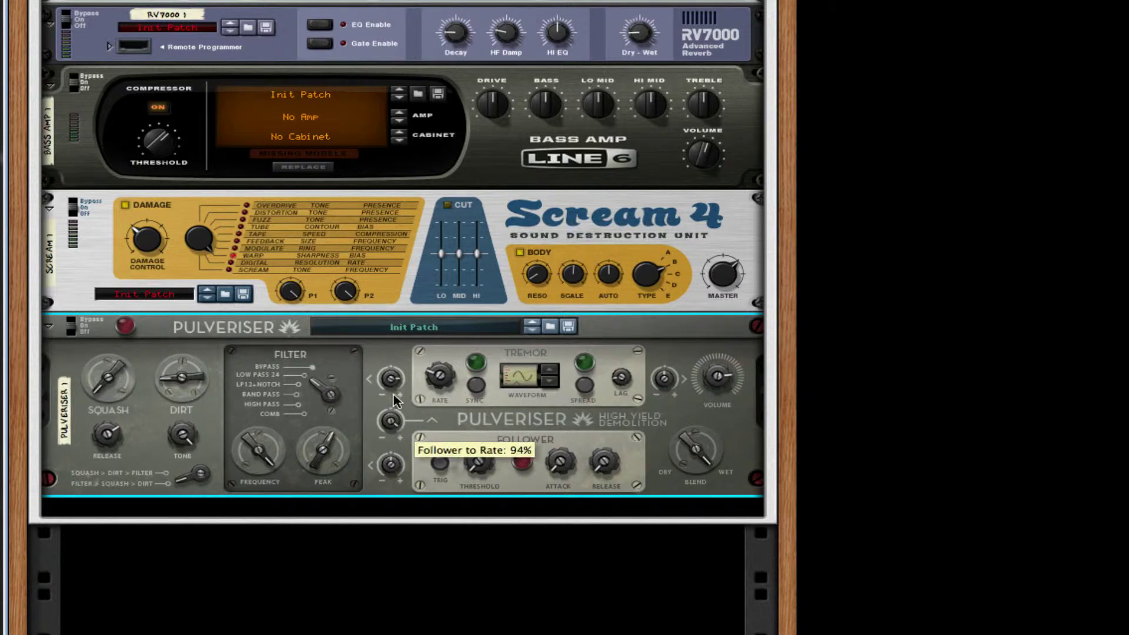
pyautogui.scroll(-2, 393, 396)
pyautogui.scroll(-2, 393, 397)
pyautogui.scroll(-2, 392, 400)
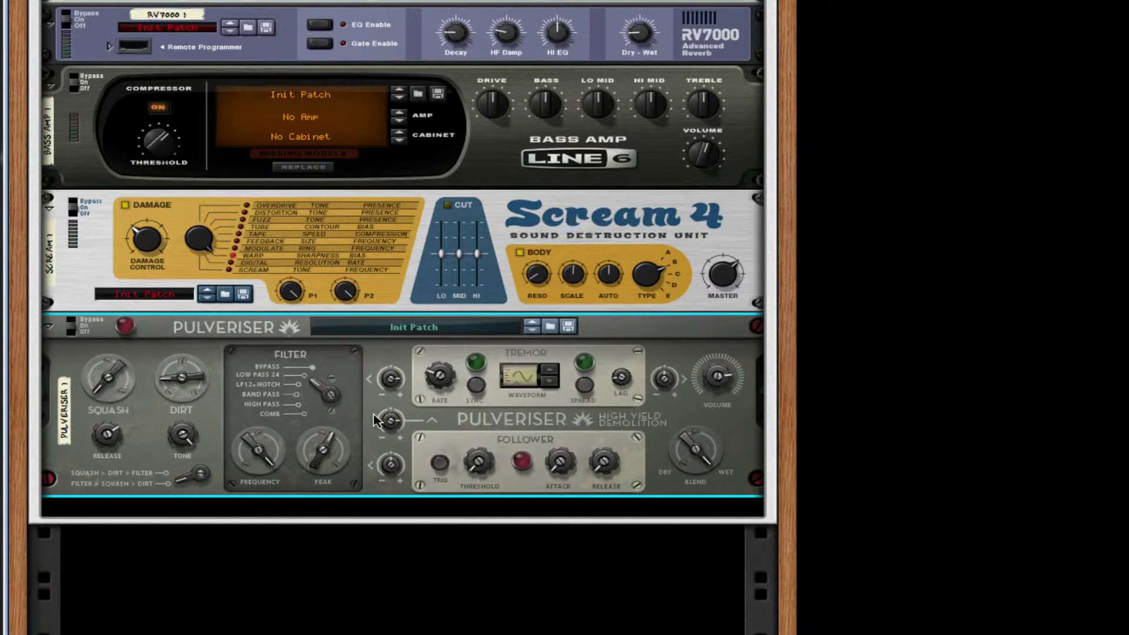
# Set follower-to-frequency 54%, follower release 28%, tremor rate 1/4 and a sawtooth tremor waveform
pyautogui.moveTo(393, 473); pyautogui.dragTo(390, 459)
pyautogui.moveTo(612, 448); pyautogui.dragTo(613, 447)
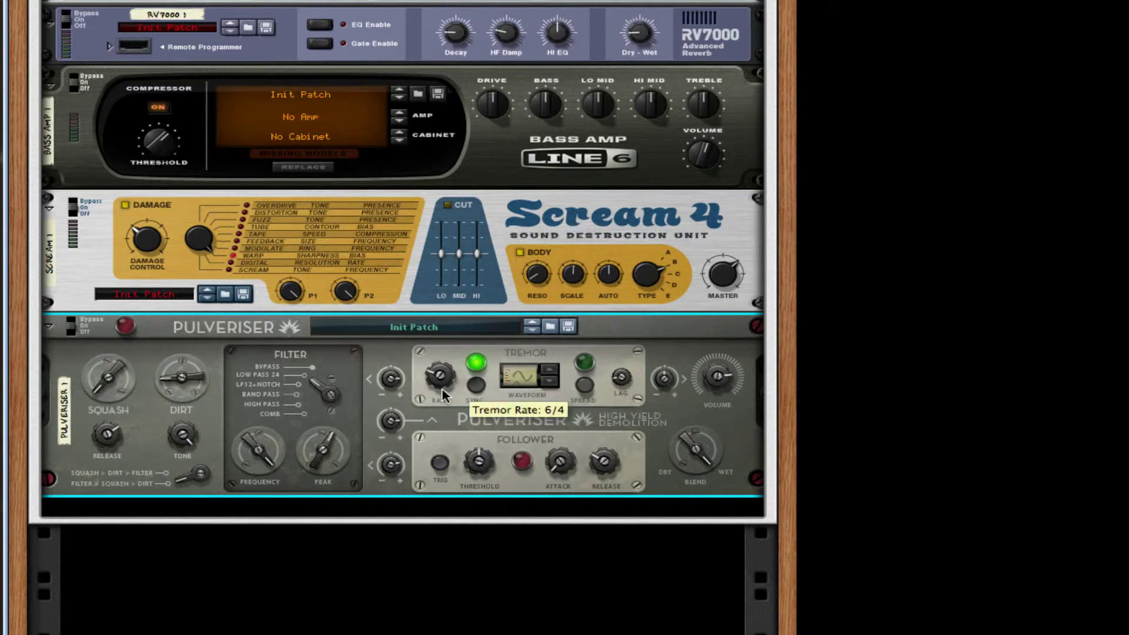
pyautogui.moveTo(442, 395); pyautogui.dragTo(446, 365)
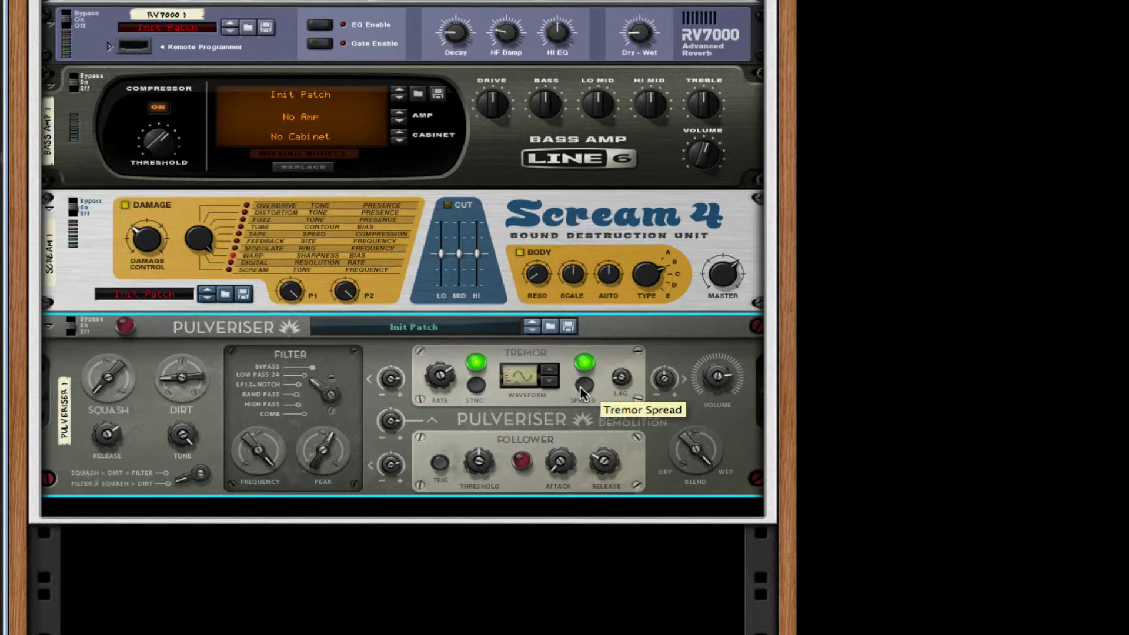
pyautogui.click(551, 370)
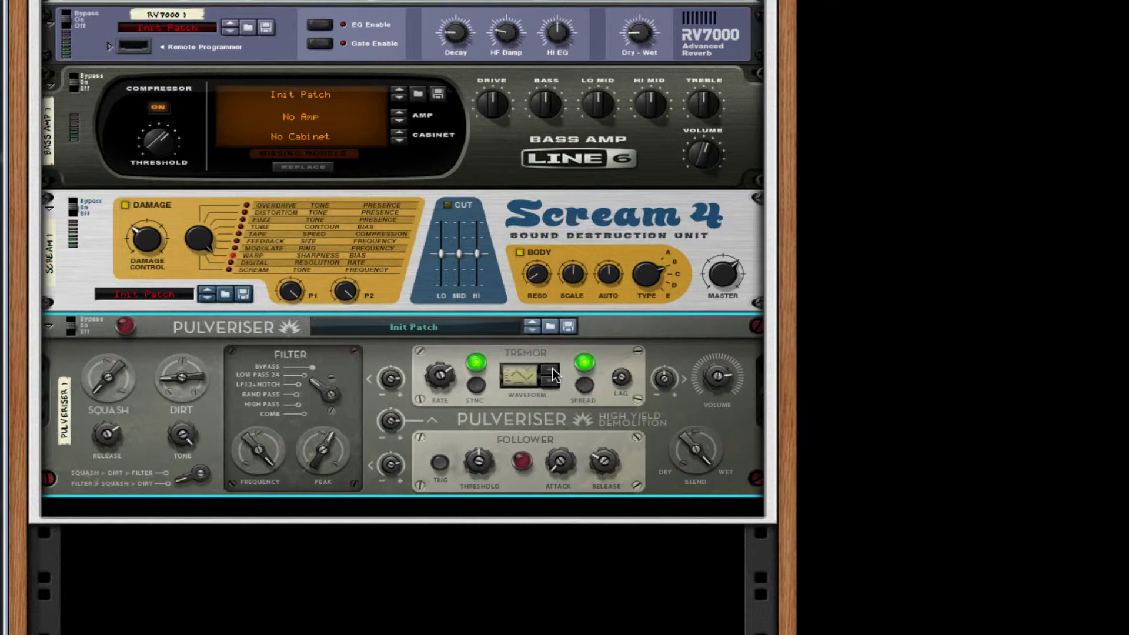
pyautogui.click(551, 370)
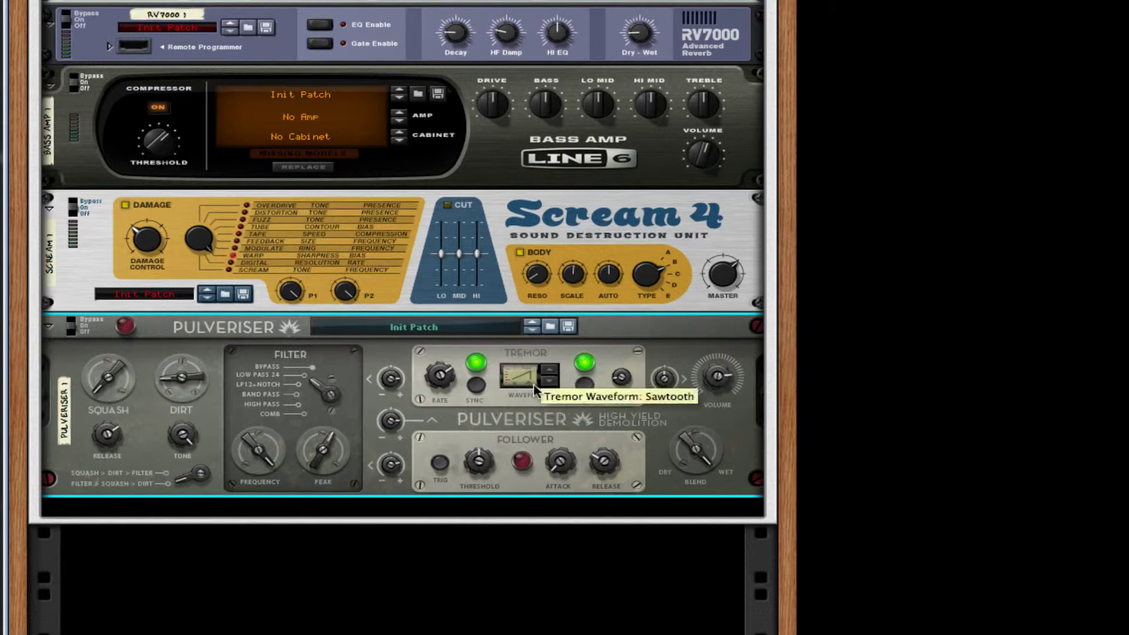
pyautogui.scroll(-1, 496, 397)
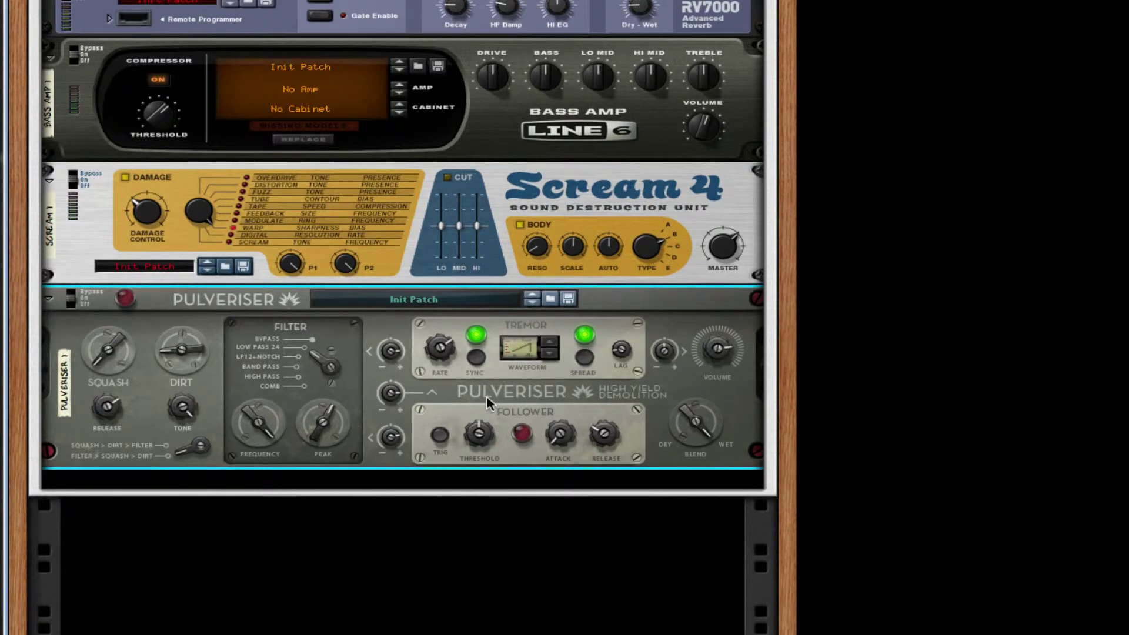
pyautogui.rightClick(444, 395)
pyautogui.moveTo(705, 436)
pyautogui.moveTo(801, 445)
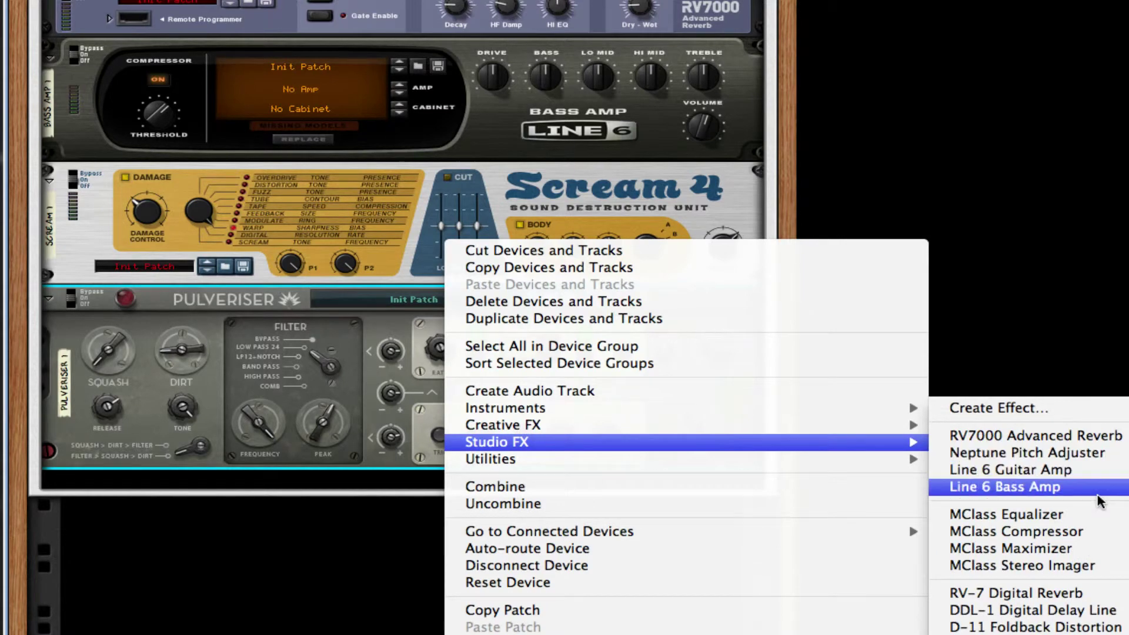
pyautogui.click(1035, 513)
pyautogui.rightClick(459, 506)
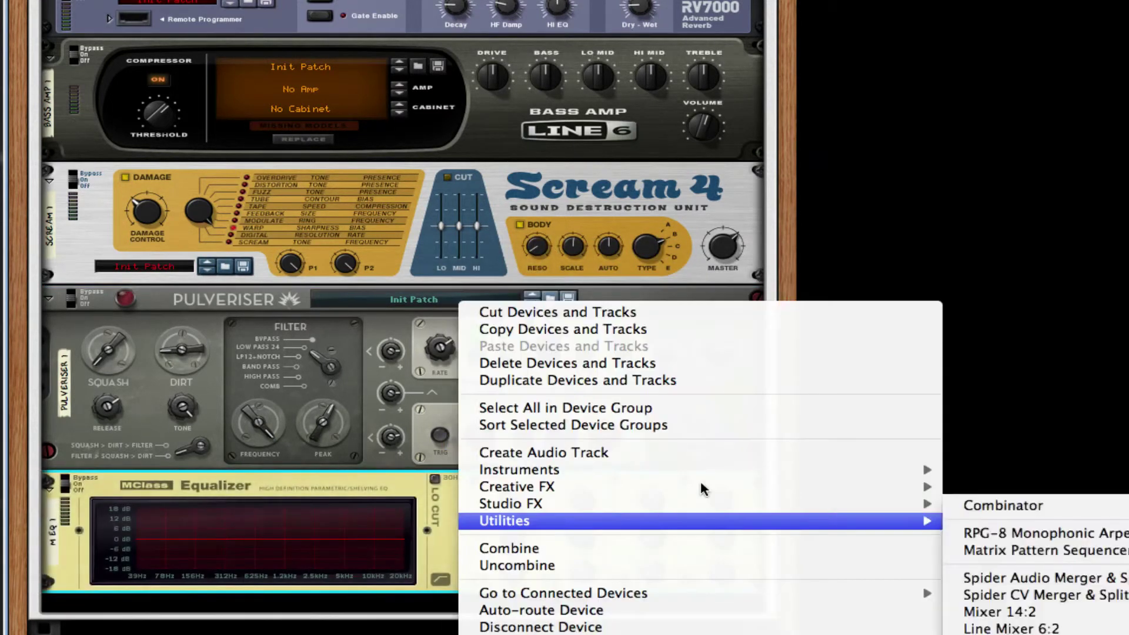
pyautogui.moveTo(730, 506)
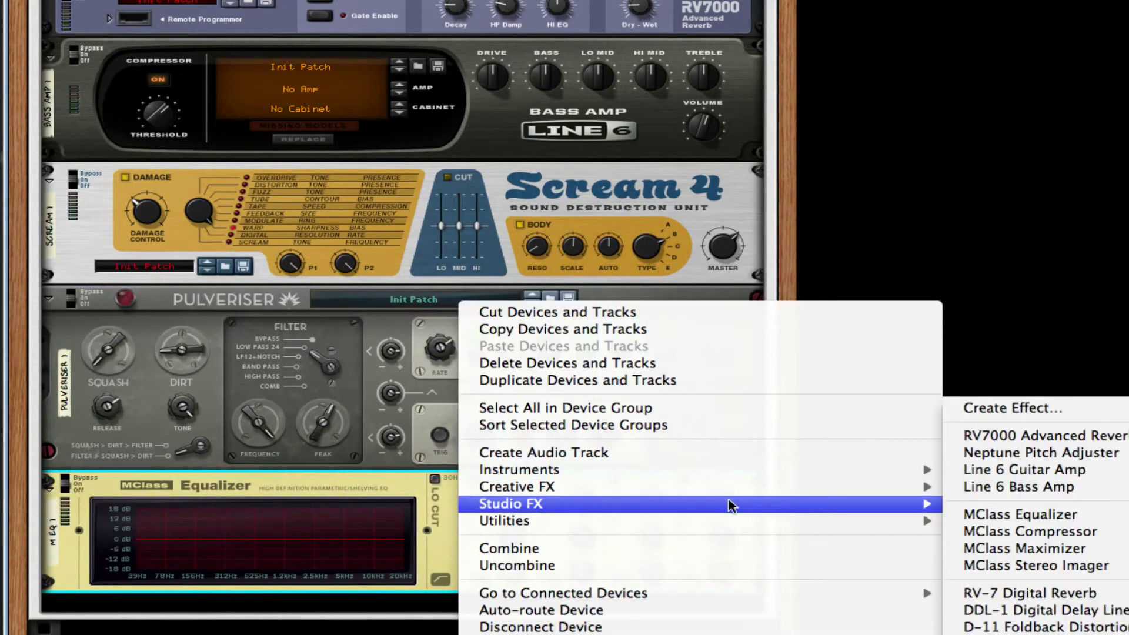
pyautogui.click(1073, 552)
pyautogui.rightClick(481, 438)
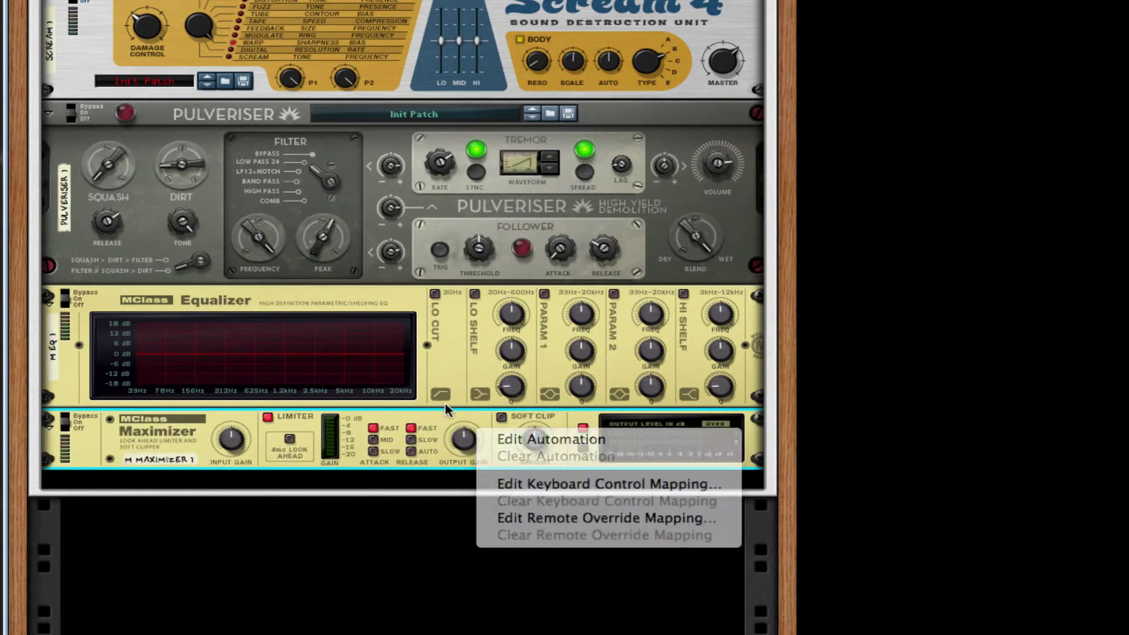
pyautogui.rightClick(440, 423)
pyautogui.moveTo(725, 486)
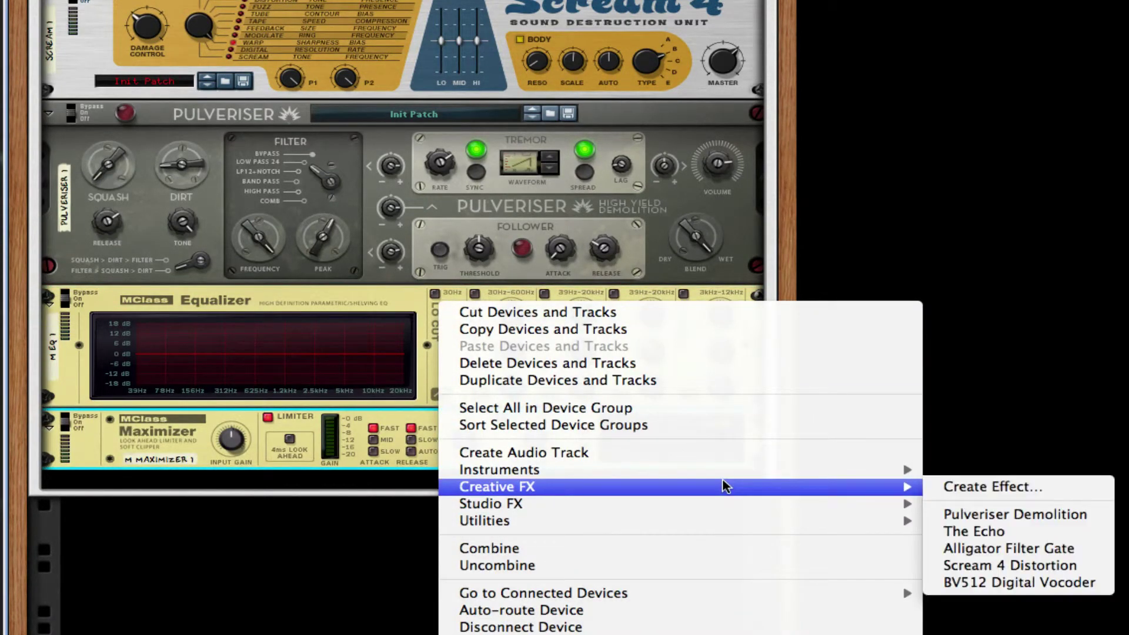
pyautogui.moveTo(764, 504)
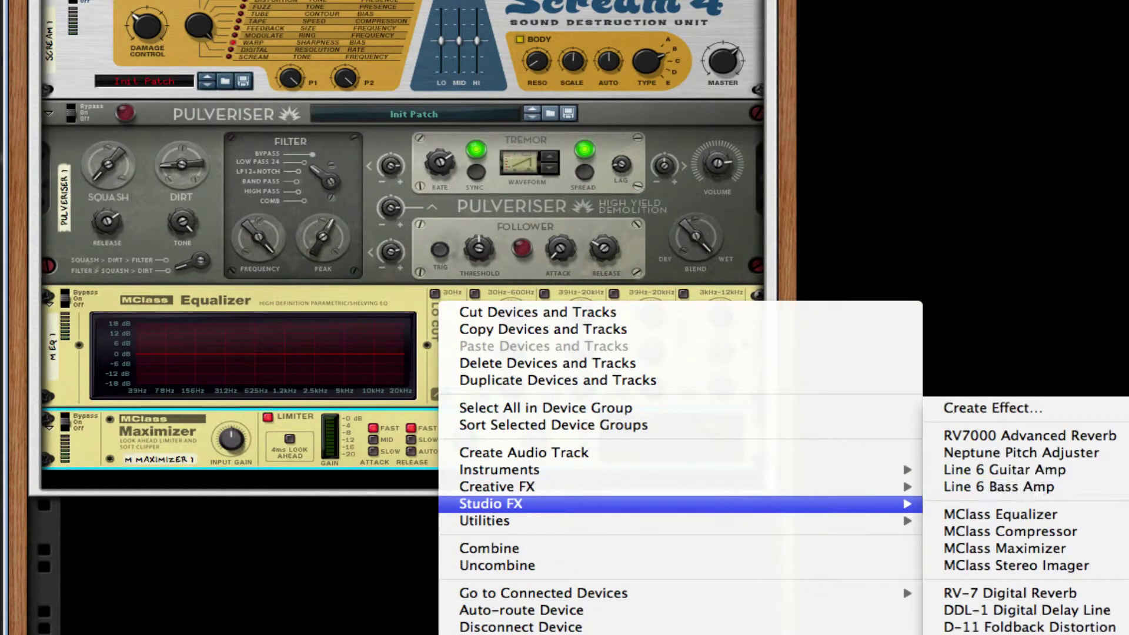
pyautogui.click(1112, 488)
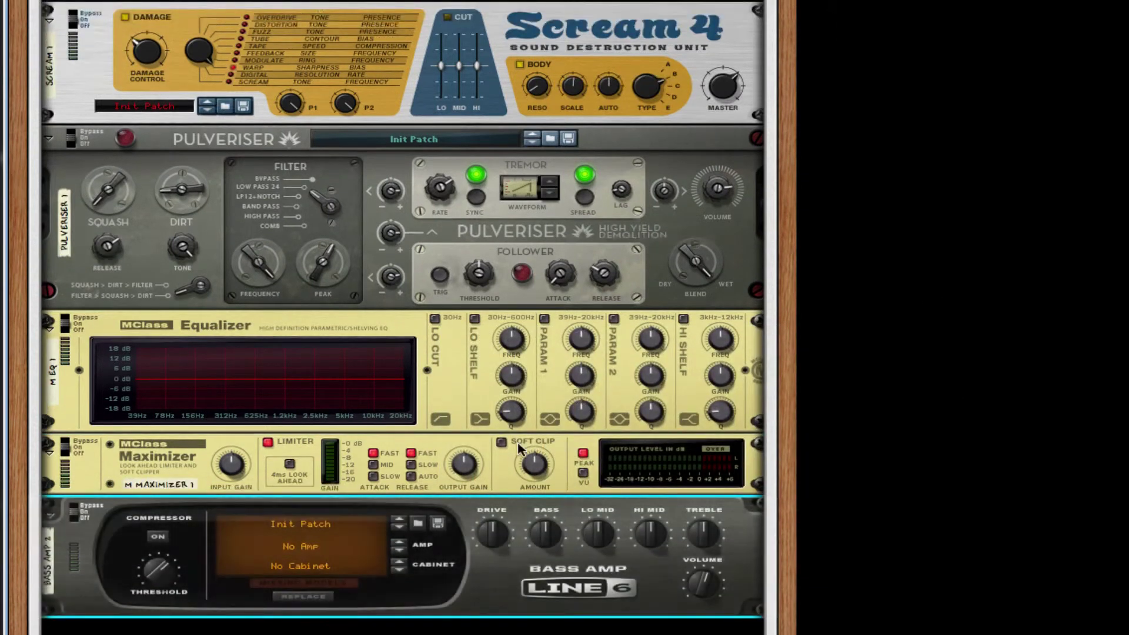
# Enable all four MClass EQ bands and cut band 1 to about -18 dB near 275 Hz
pyautogui.click(435, 318)
pyautogui.click(545, 319)
pyautogui.click(614, 319)
pyautogui.click(683, 319)
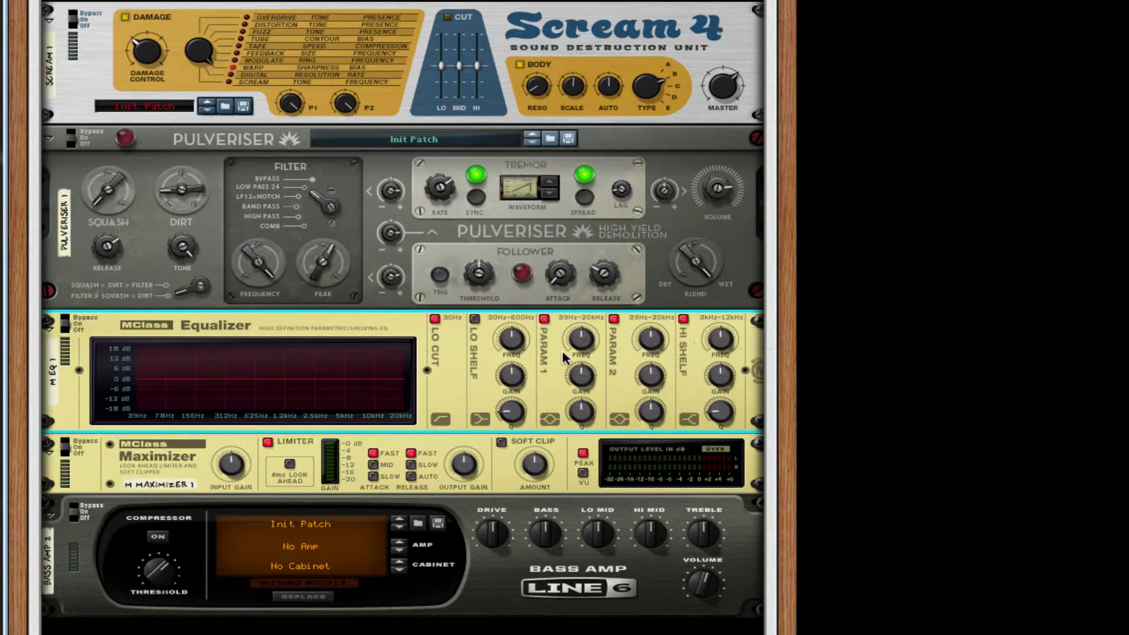
pyautogui.moveTo(584, 344); pyautogui.dragTo(580, 353)
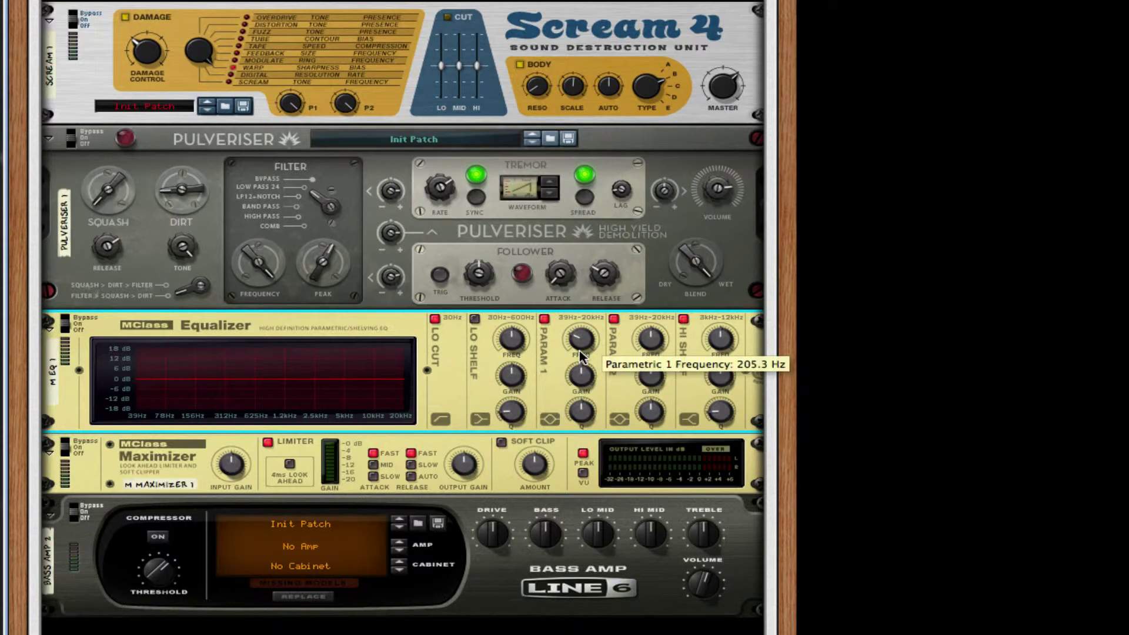
pyautogui.moveTo(587, 379); pyautogui.dragTo(588, 395)
# Cut EQ band 2 by about 17 dB, lift the Hi Shelf 2.3 dB, and make the Maximizer soft-clip, not limit
pyautogui.scroll(2, 584, 400)
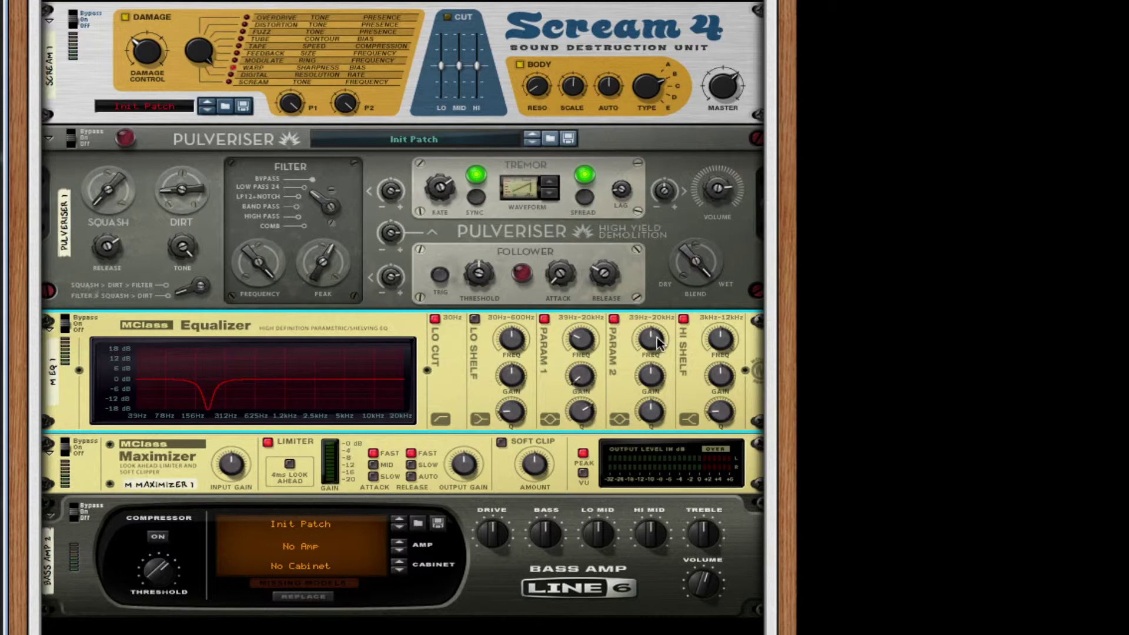
pyautogui.scroll(-3, 659, 343)
pyautogui.moveTo(651, 376); pyautogui.dragTo(656, 439)
pyautogui.scroll(-5, 653, 347)
pyautogui.scroll(1, 653, 347)
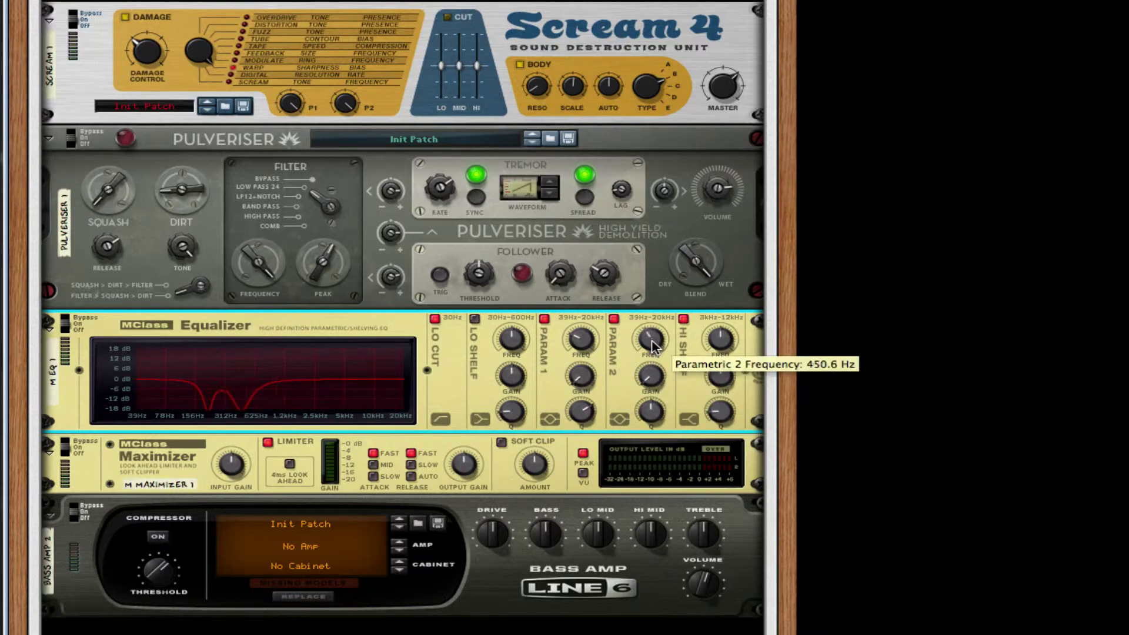
pyautogui.scroll(-3, 652, 347)
pyautogui.scroll(2, 654, 415)
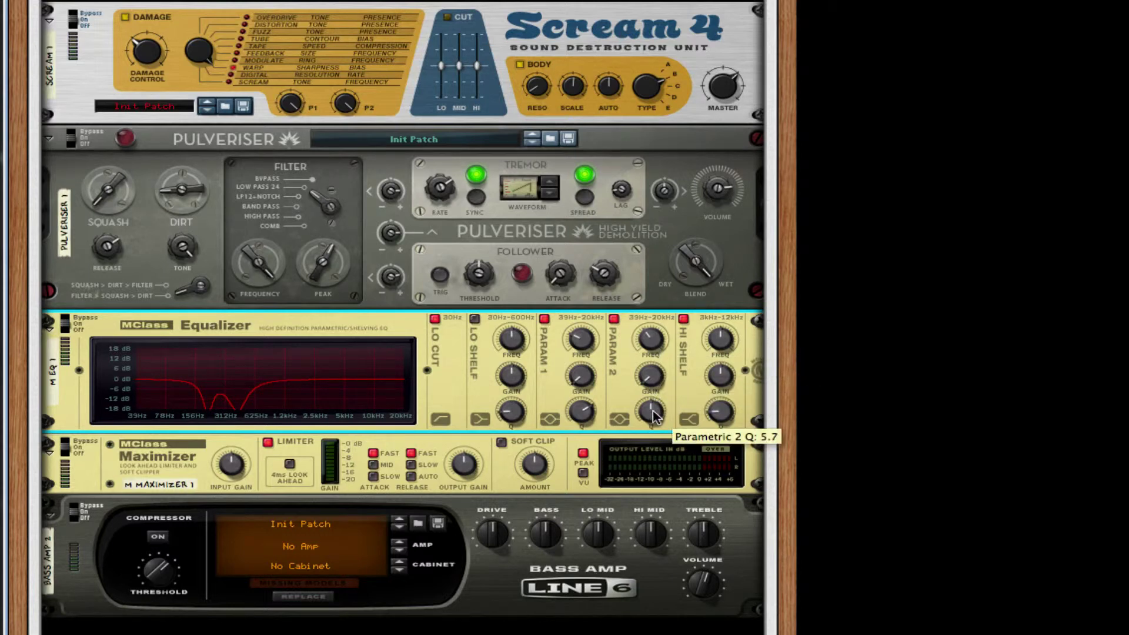
pyautogui.scroll(1, 715, 281)
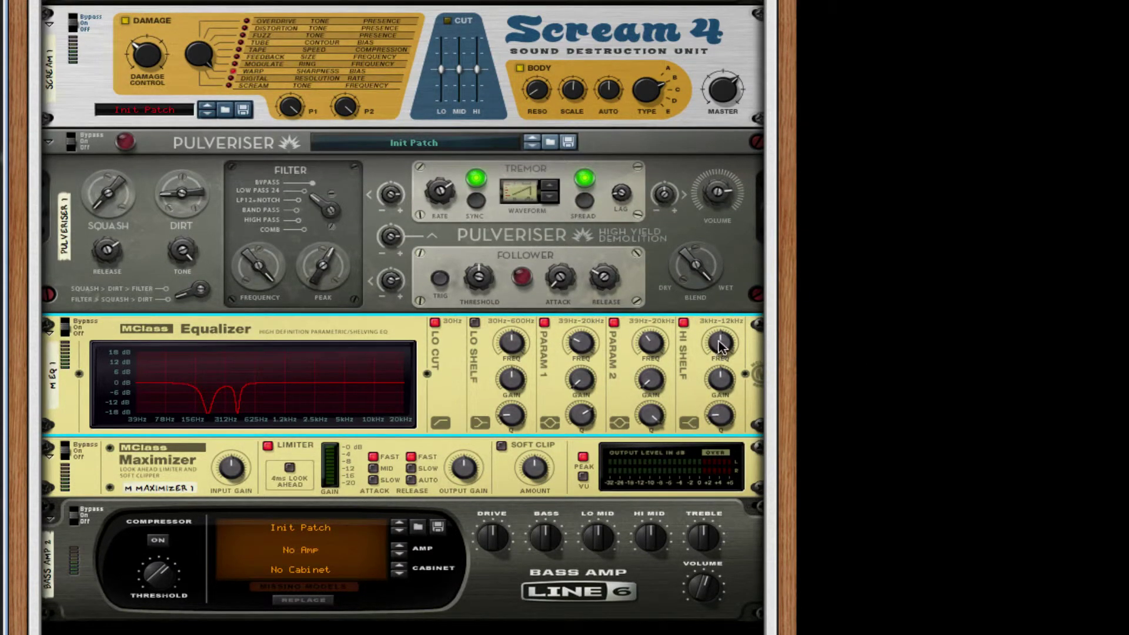
pyautogui.scroll(-1, 717, 341)
pyautogui.scroll(3, 722, 376)
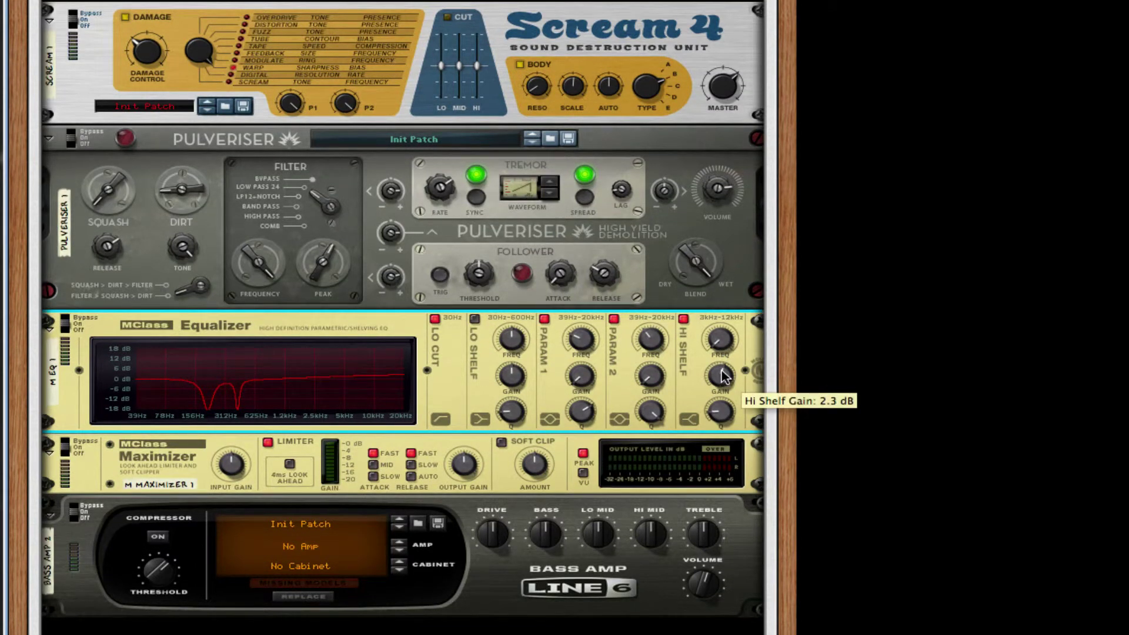
pyautogui.scroll(-3, 727, 409)
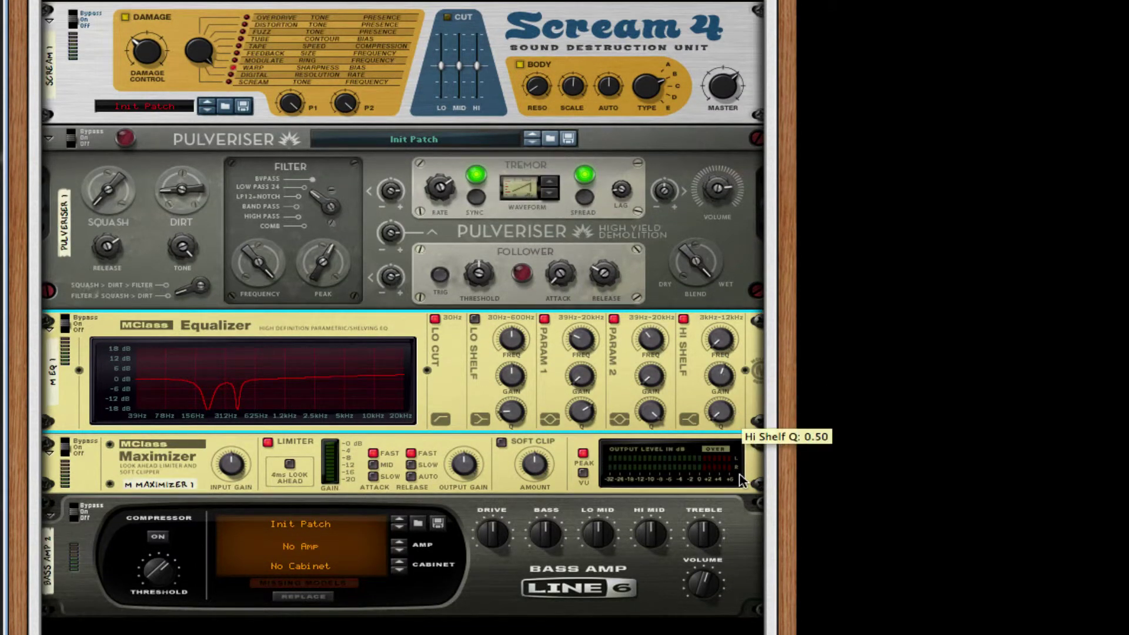
pyautogui.click(502, 443)
pyautogui.click(268, 442)
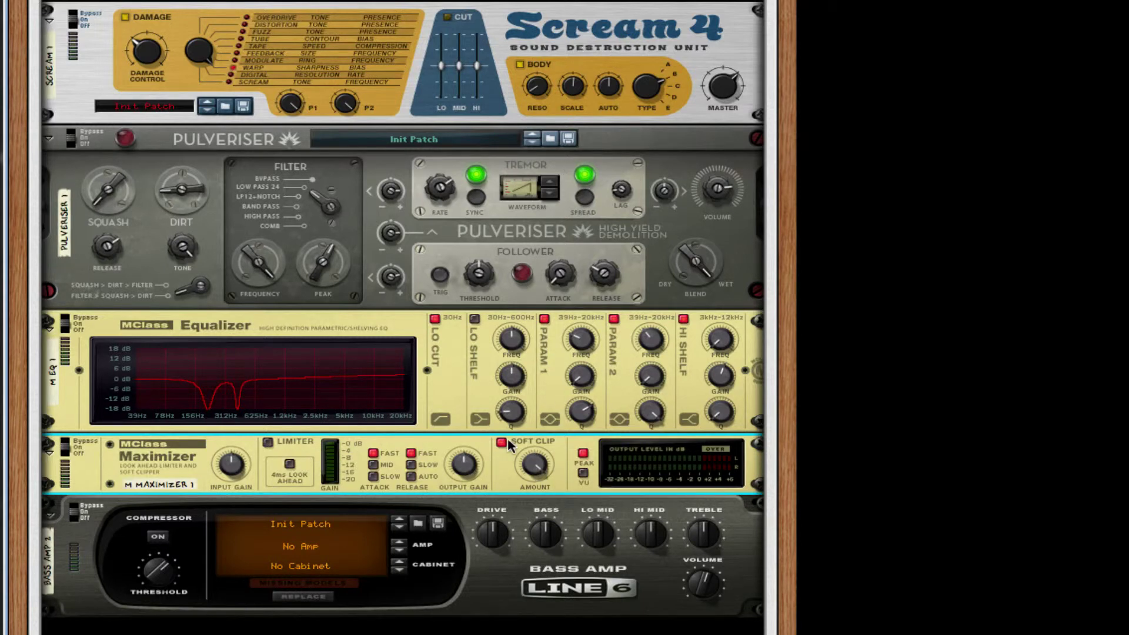
# Switch the Maximizer release to Auto and unfold the RV7000's Remote Programmer to show its Hall settings
pyautogui.click(414, 477)
pyautogui.scroll(5, 412, 506)
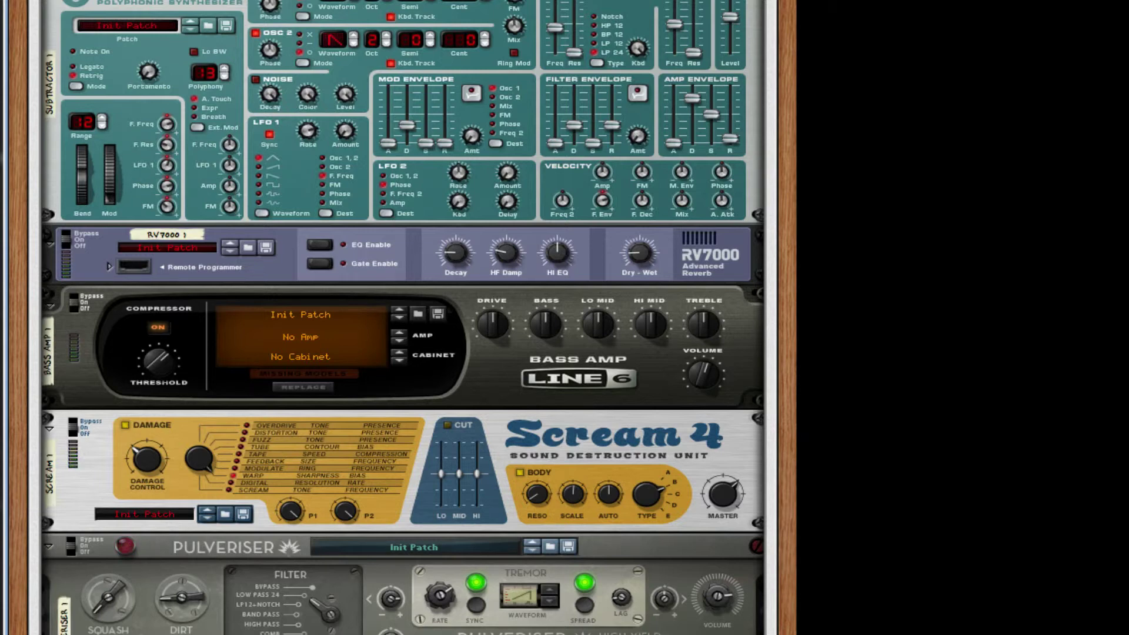
pyautogui.click(109, 267)
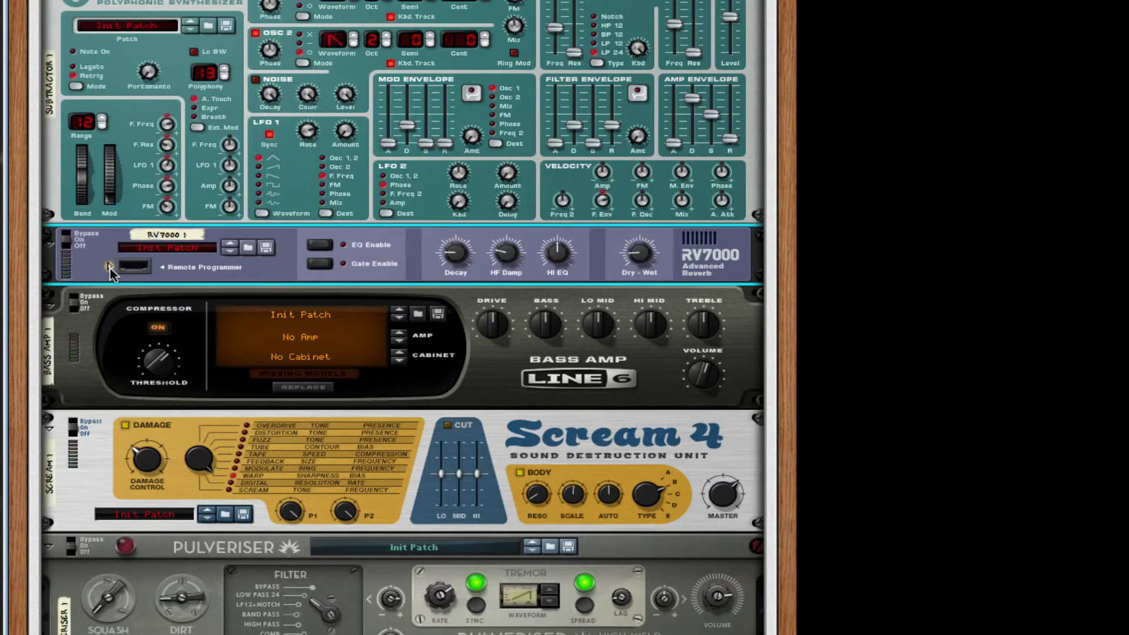
pyautogui.click(110, 268)
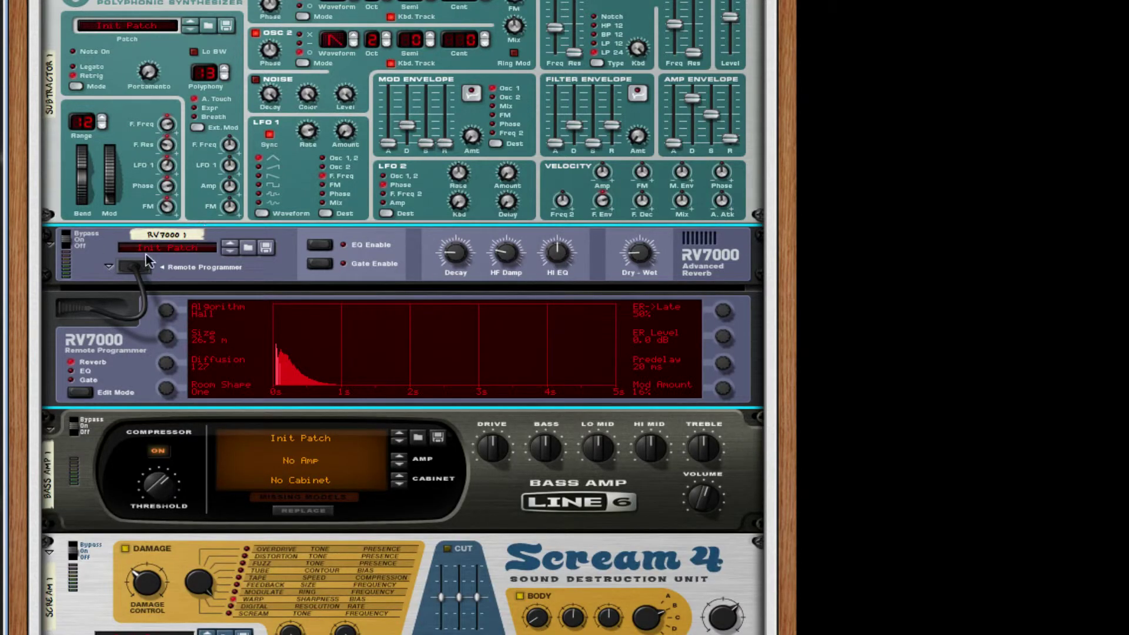